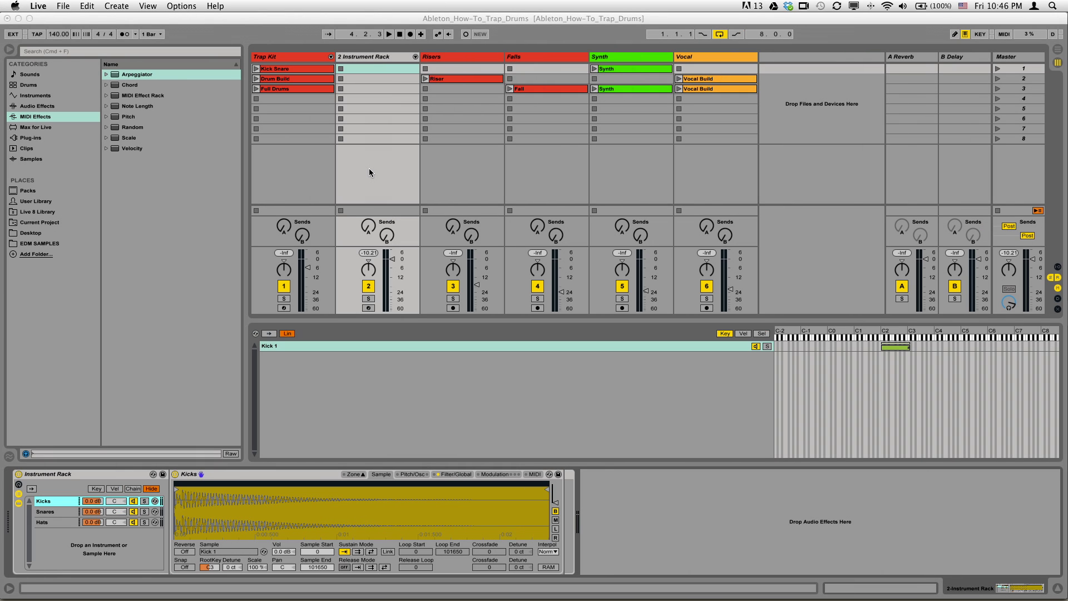
# Rename the second track to 'Trap Kit'
pyautogui.click(371, 56)
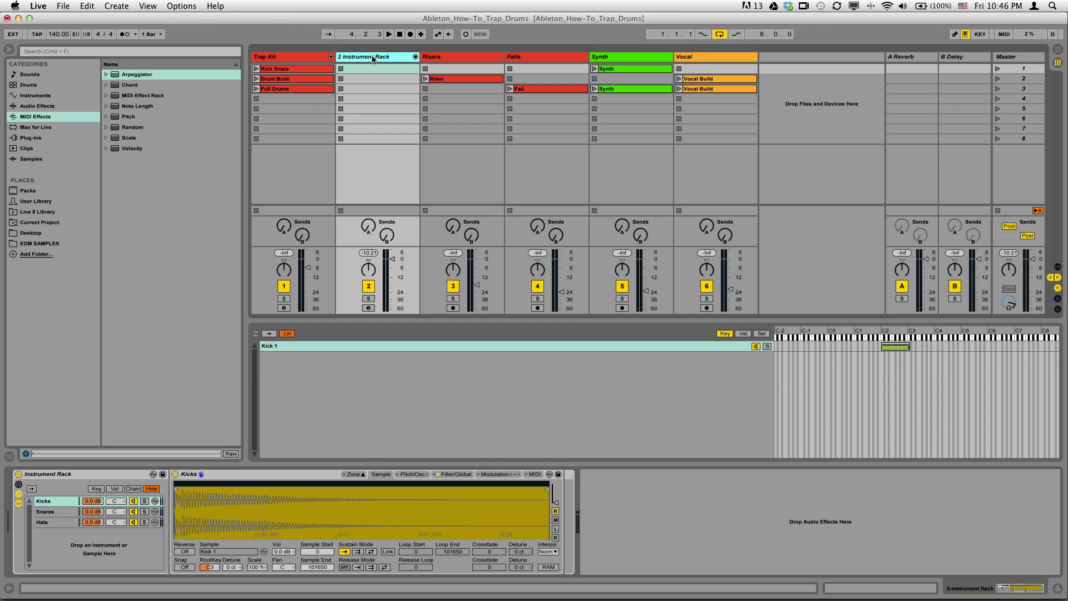
pyautogui.press('super+r')
pyautogui.write('Trap Kit')
pyautogui.press('Return')
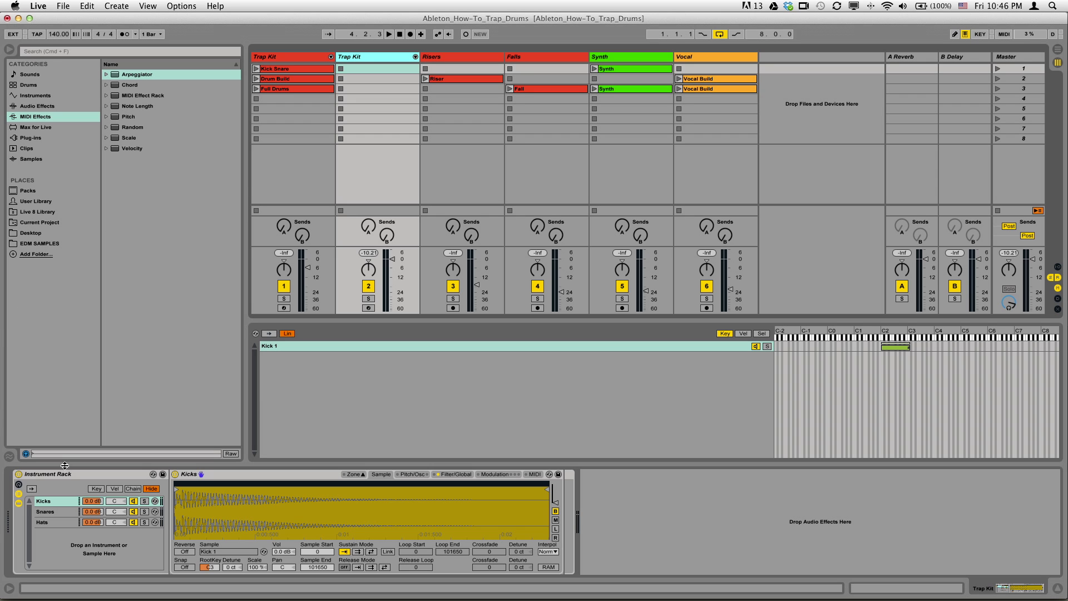
# Rename the track's instrument rack to 'Trap Rack'
pyautogui.click(62, 474)
pyautogui.press('super+r')
pyautogui.write('Trap Rack')
pyautogui.press('Return')
# Insert an empty MIDI clip into the Trap Kit track's first clip slot
pyautogui.click(374, 58)
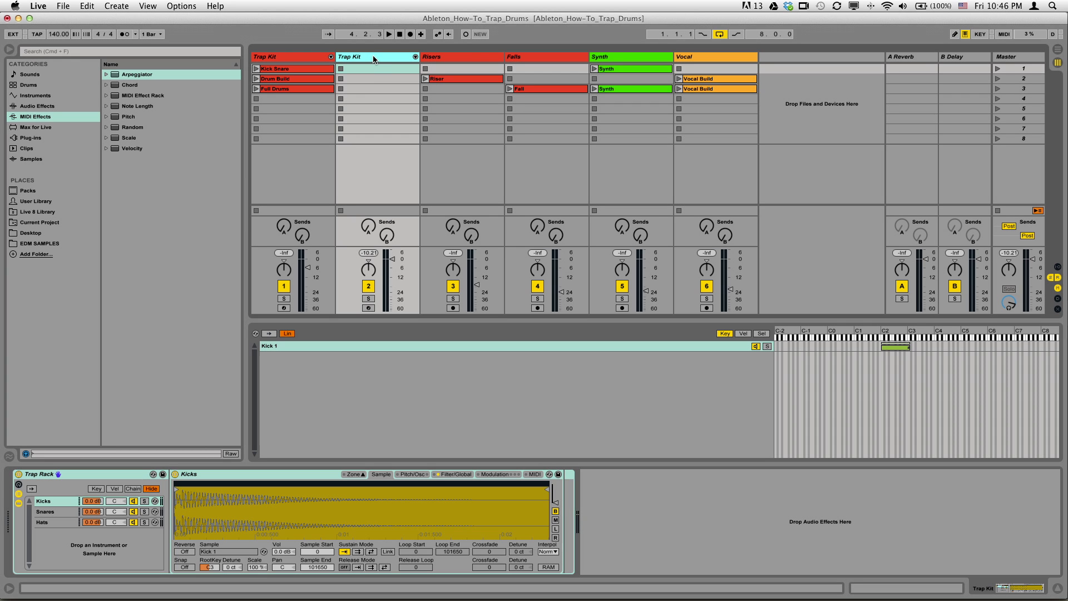
pyautogui.click(372, 67)
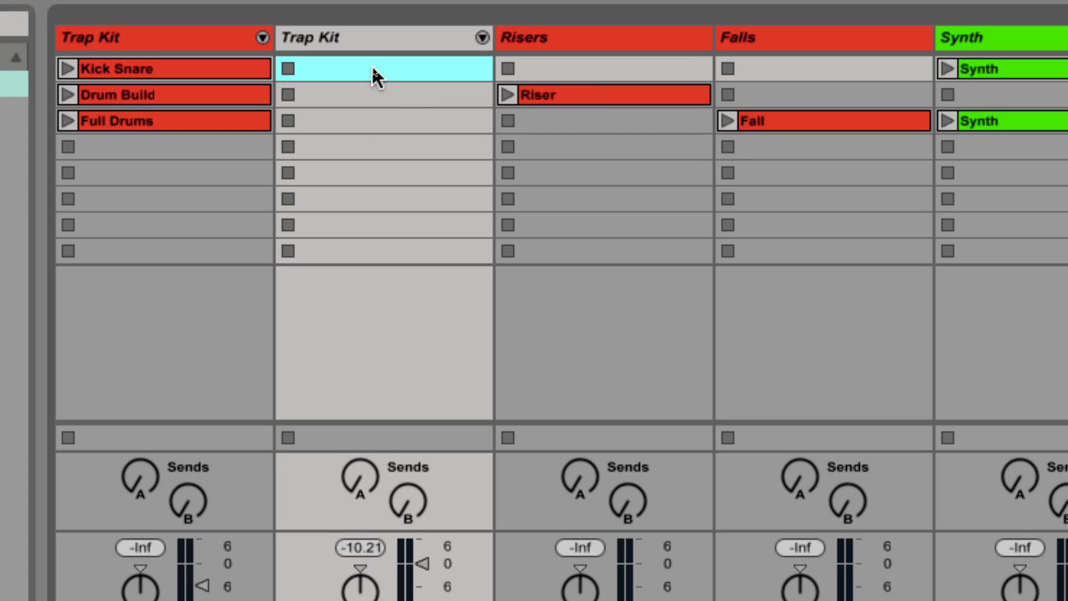
pyautogui.rightClick(373, 67)
pyautogui.click(413, 104)
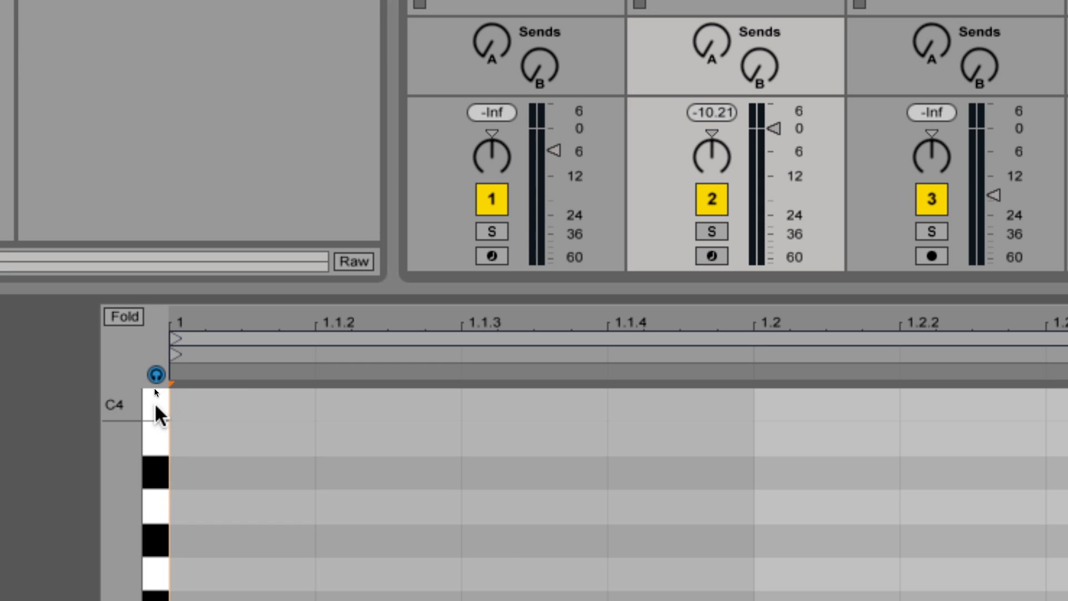
pyautogui.click(154, 403)
pyautogui.click(155, 442)
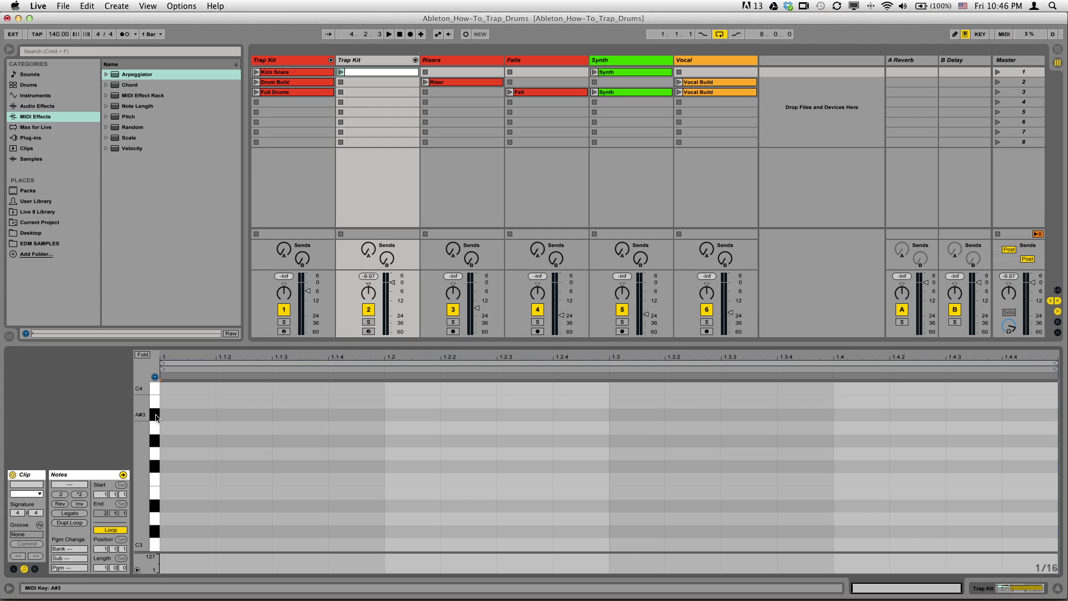
pyautogui.click(157, 514)
pyautogui.click(155, 446)
pyautogui.scroll(-1, 156, 482)
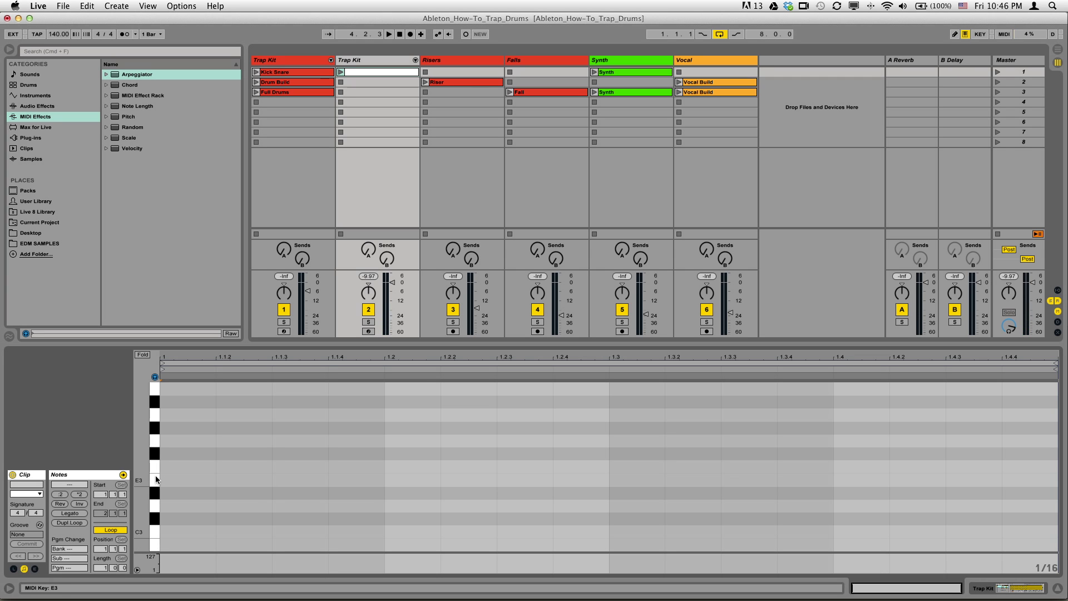
pyautogui.click(156, 506)
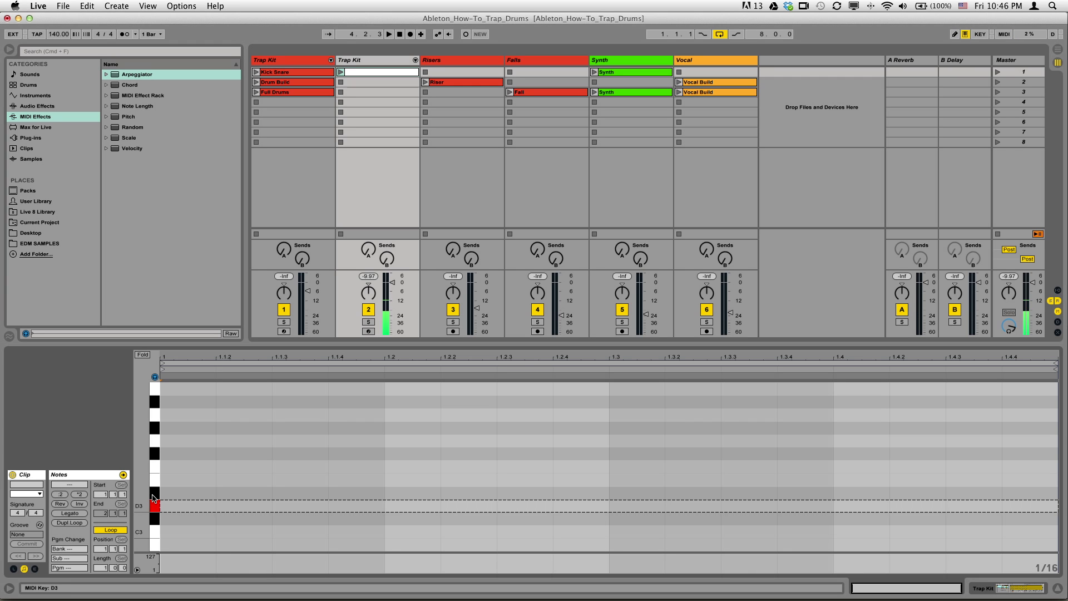
pyautogui.click(155, 454)
pyautogui.click(156, 416)
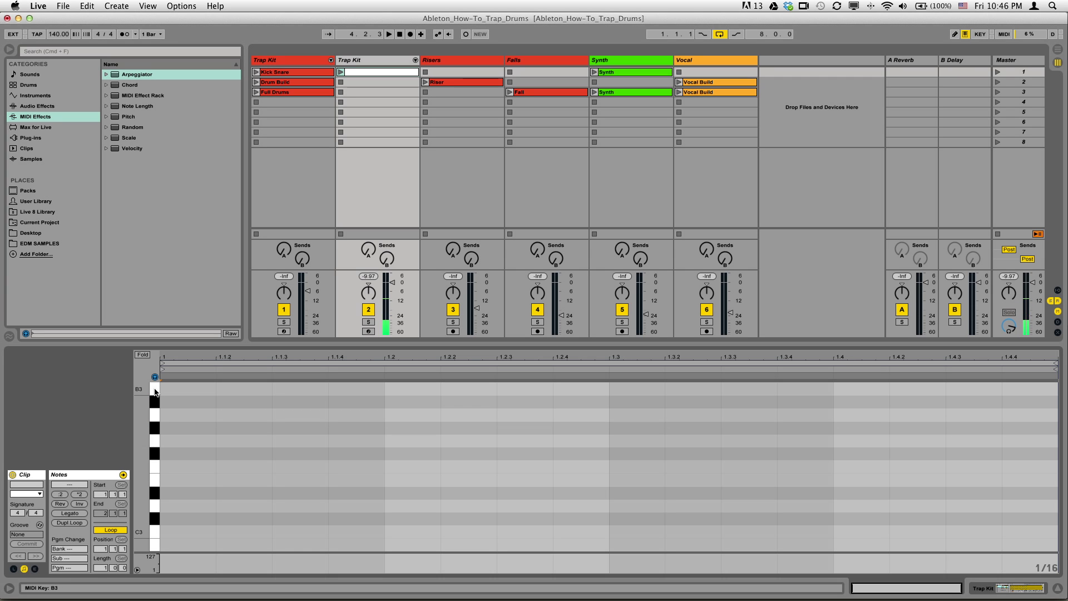
pyautogui.scroll(-3, 174, 519)
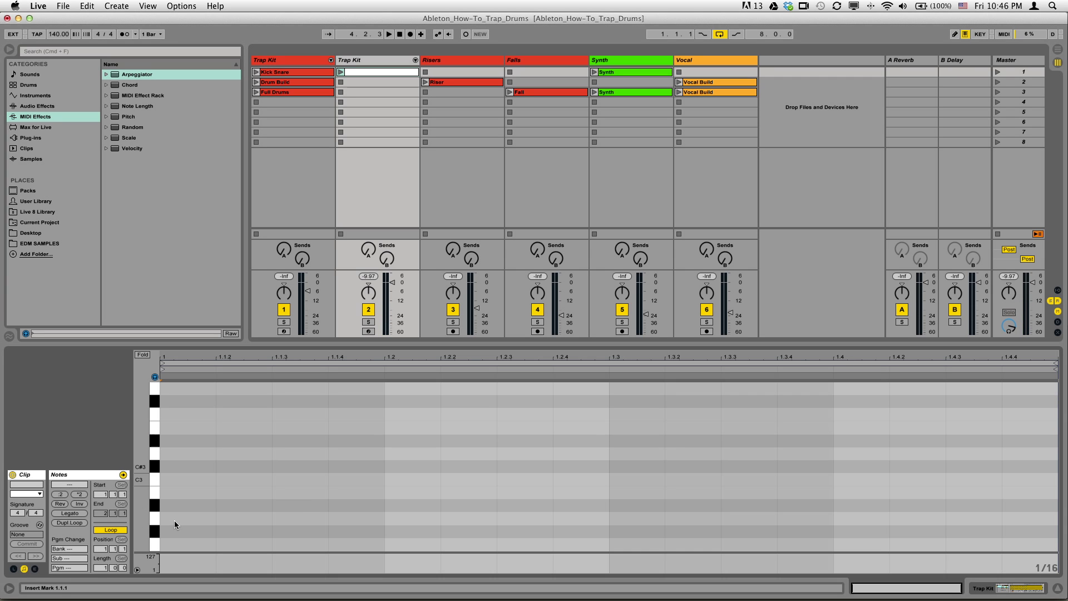
pyautogui.click(156, 478)
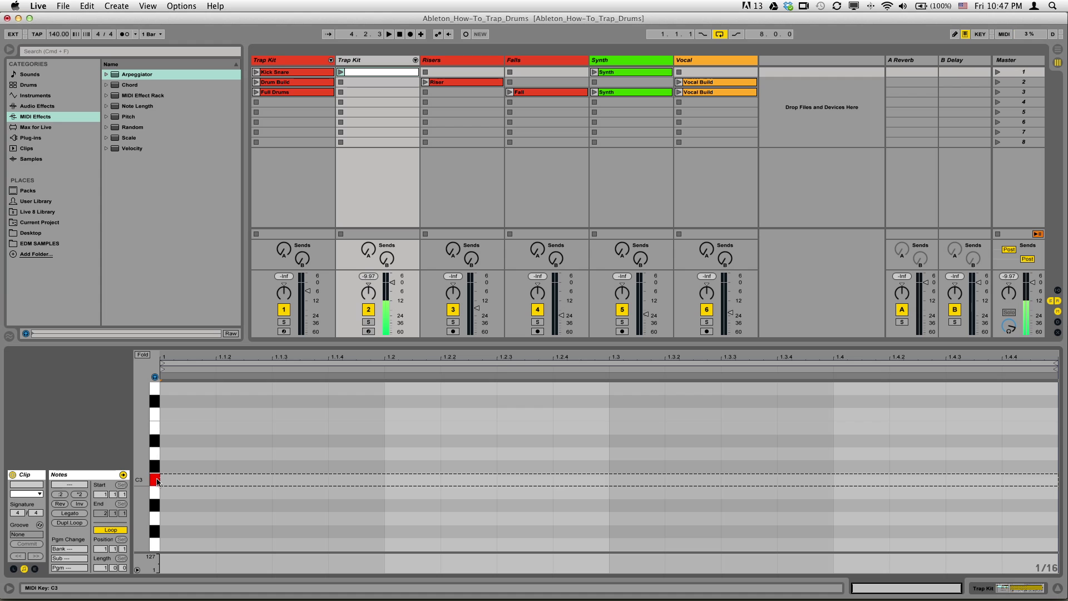
pyautogui.scroll(-1, 156, 531)
pyautogui.click(155, 532)
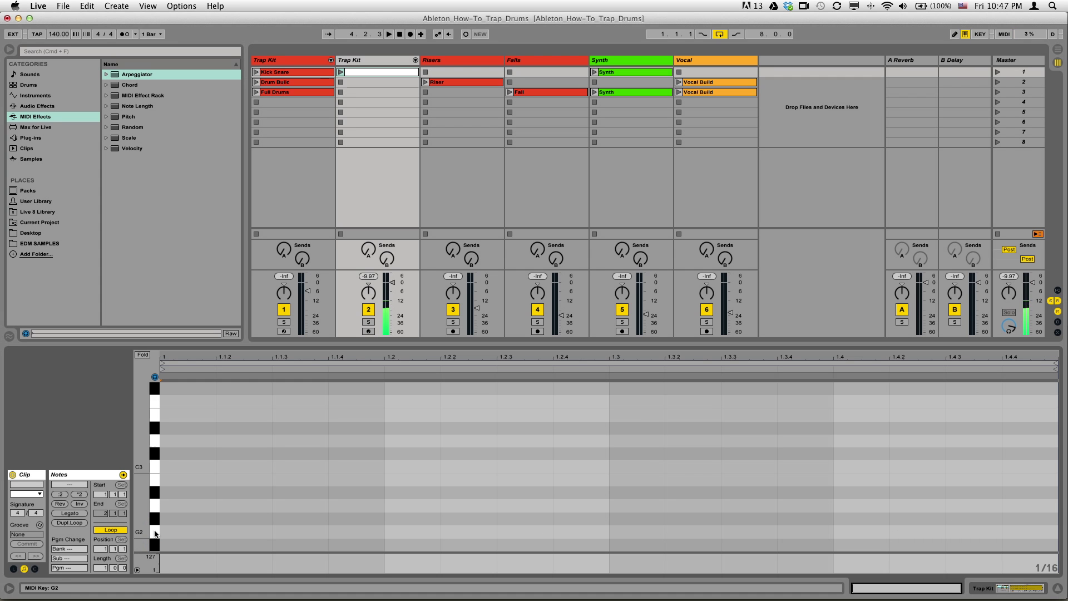
pyautogui.click(156, 531)
pyautogui.click(154, 489)
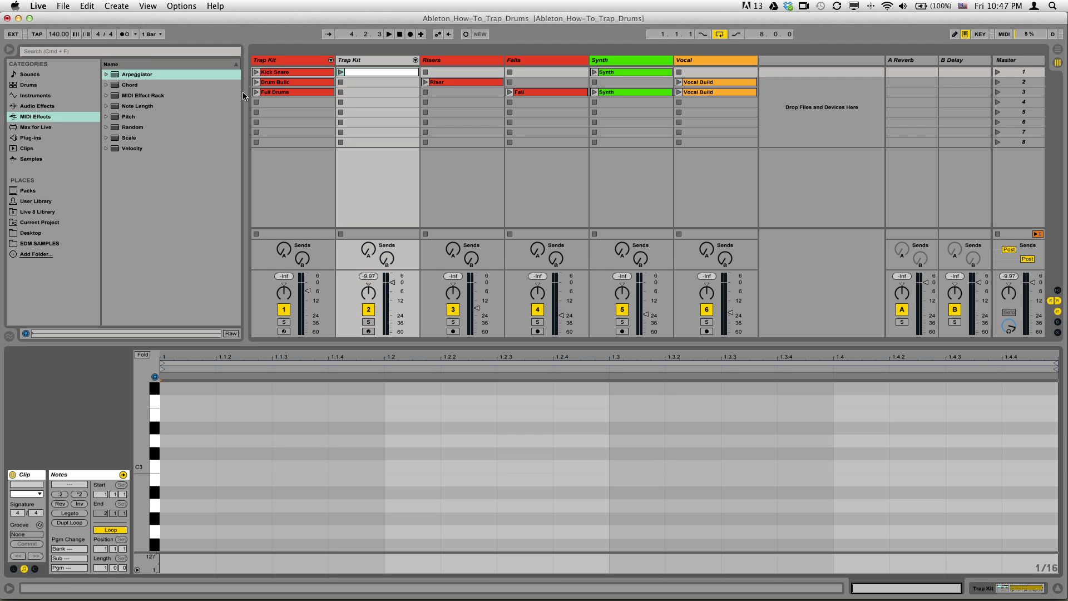
# Switch the metronome on and start playback to hear the click
pyautogui.click(124, 34)
pyautogui.press('space')
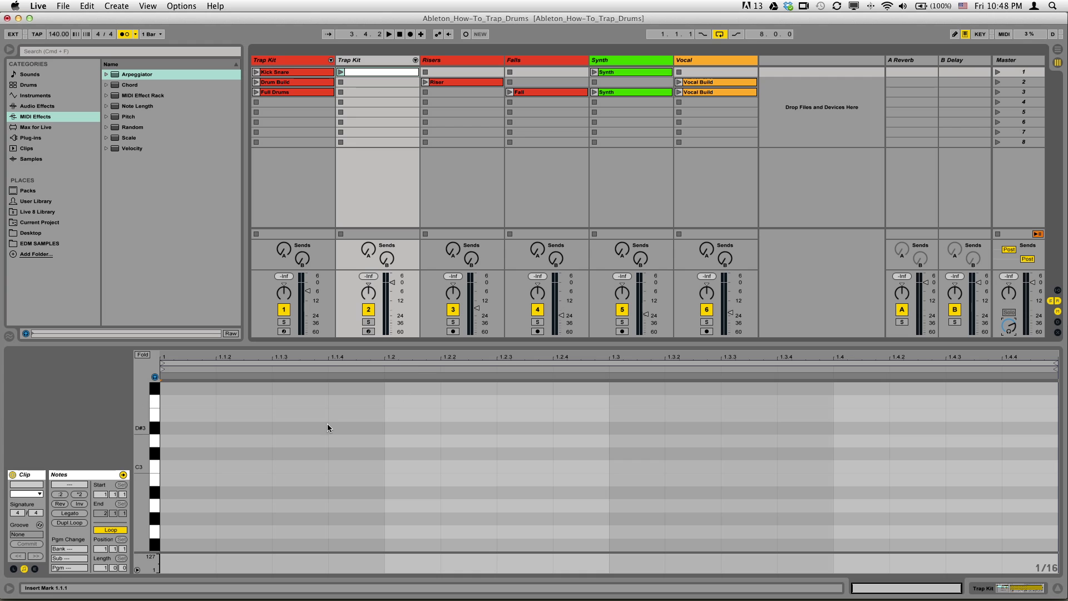
# Draw D3 notes, delete the one at 1.2, and move the other to 1.3
pyautogui.doubleClick(392, 439)
pyautogui.doubleClick(844, 440)
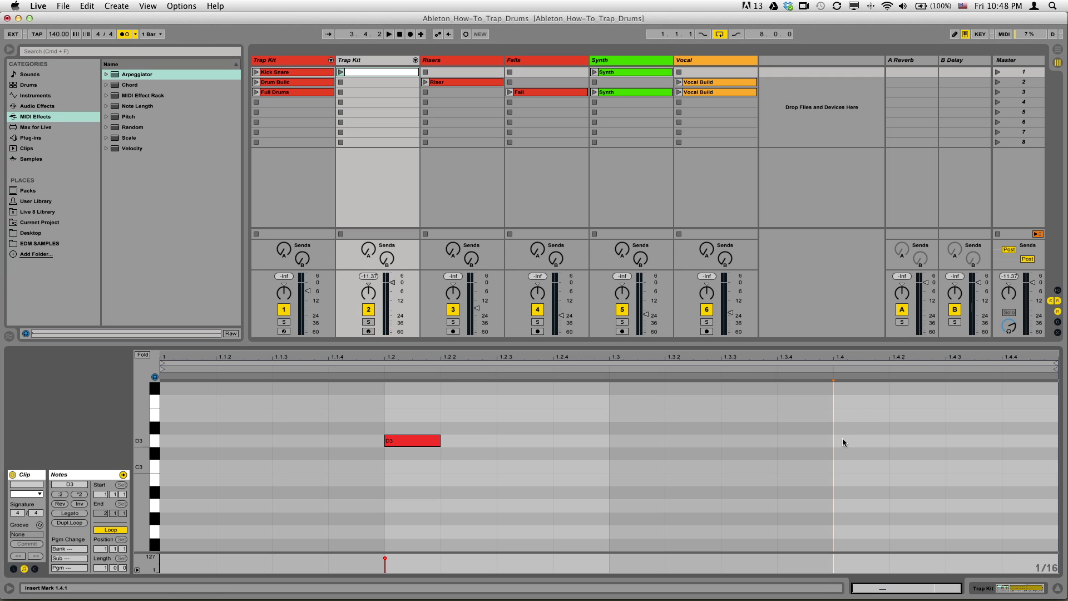
pyautogui.click(341, 72)
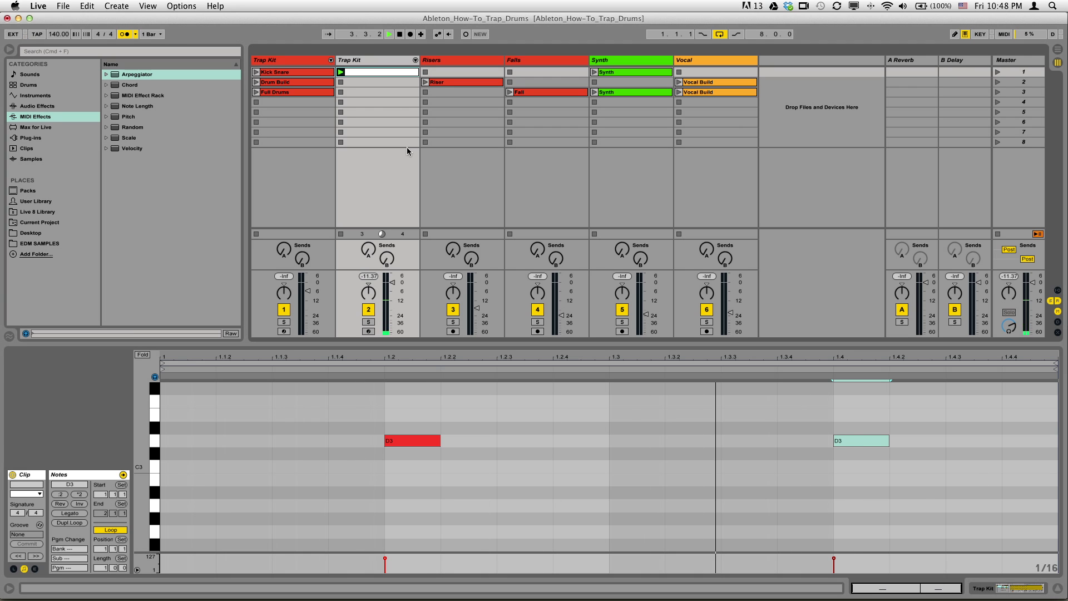
pyautogui.press('space')
pyautogui.click(426, 443)
pyautogui.press('Delete')
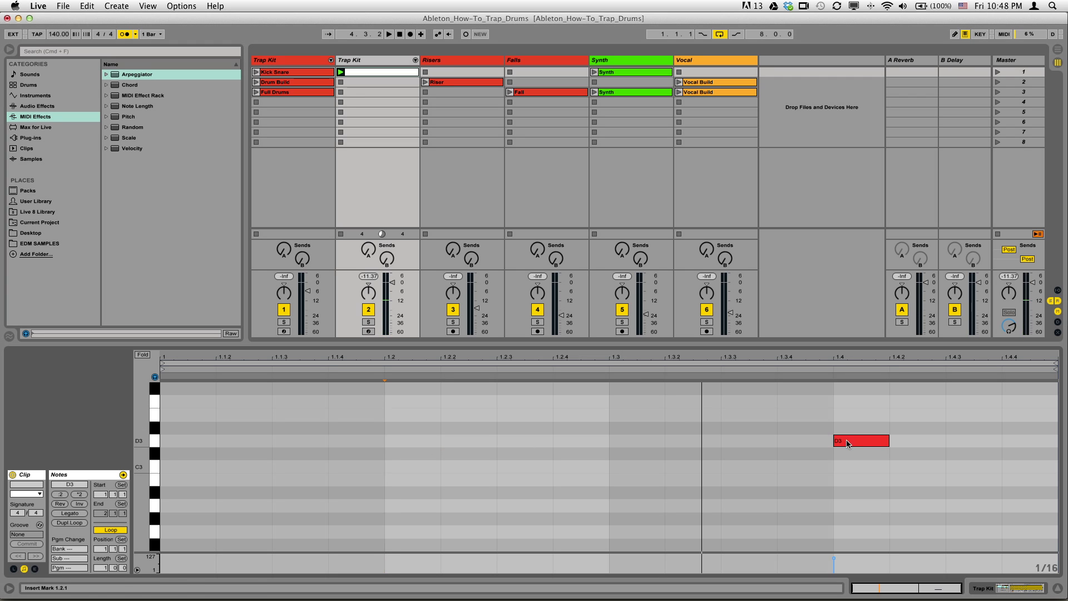
pyautogui.moveTo(851, 442); pyautogui.dragTo(630, 444)
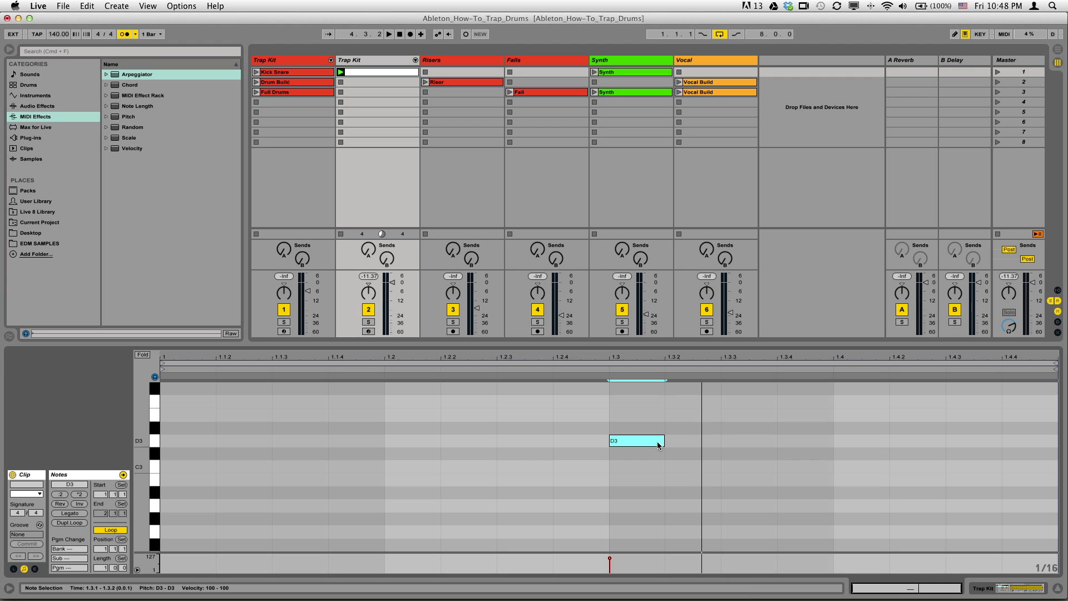
pyautogui.press('space')
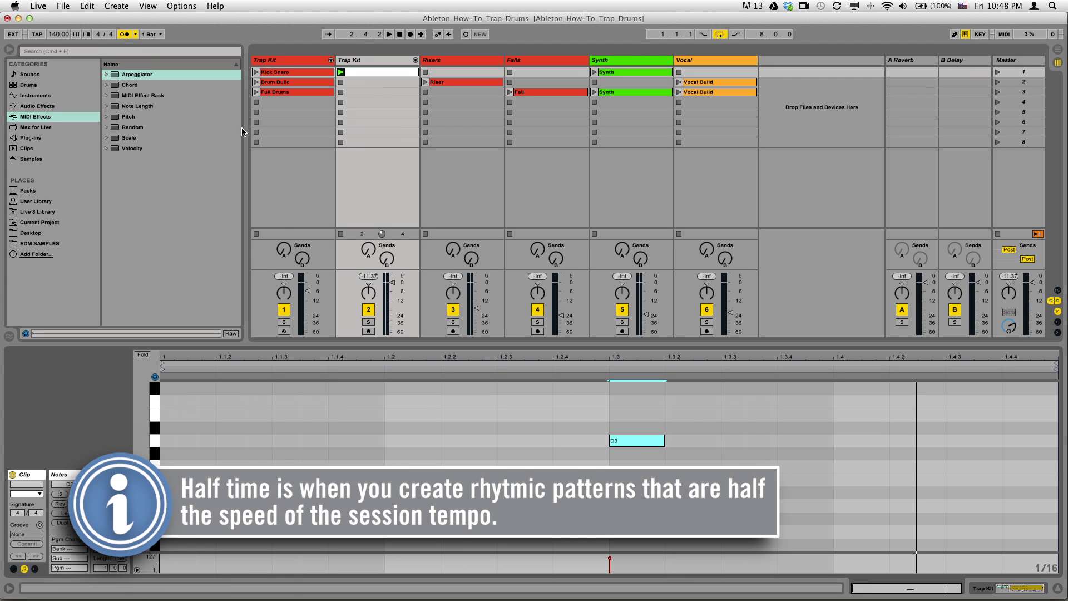
# Turn off the metronome, add a C3 note at 1.1, and play the pattern
pyautogui.click(127, 36)
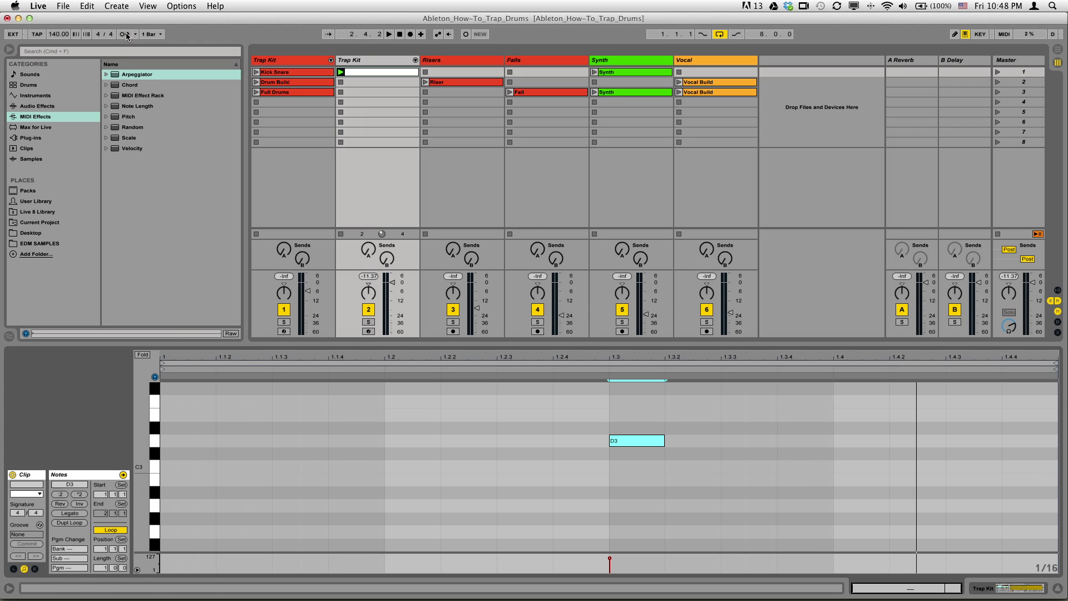
pyautogui.doubleClick(175, 468)
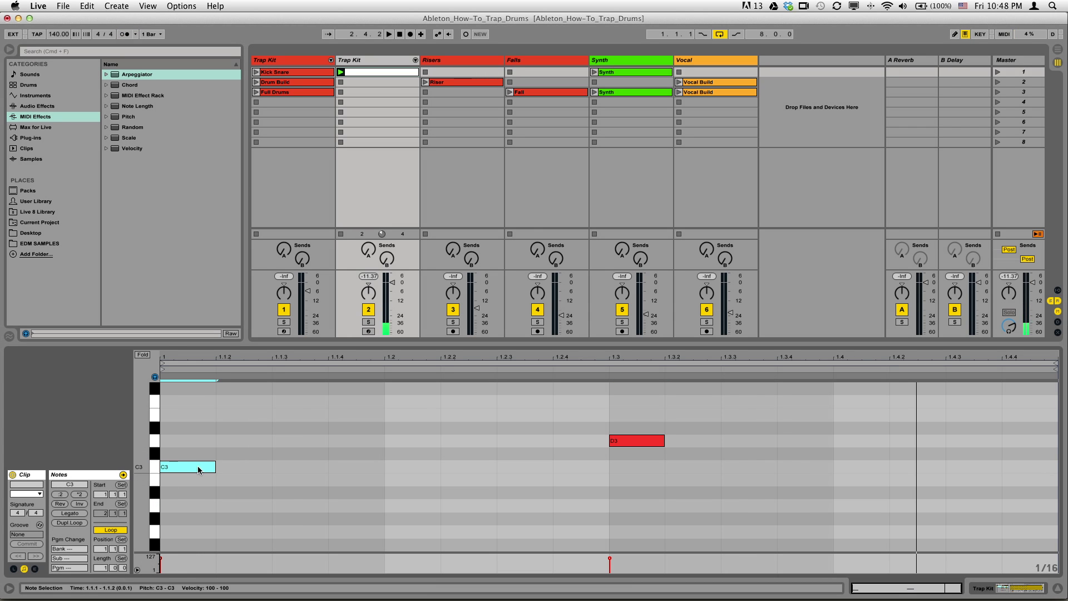
pyautogui.press('space')
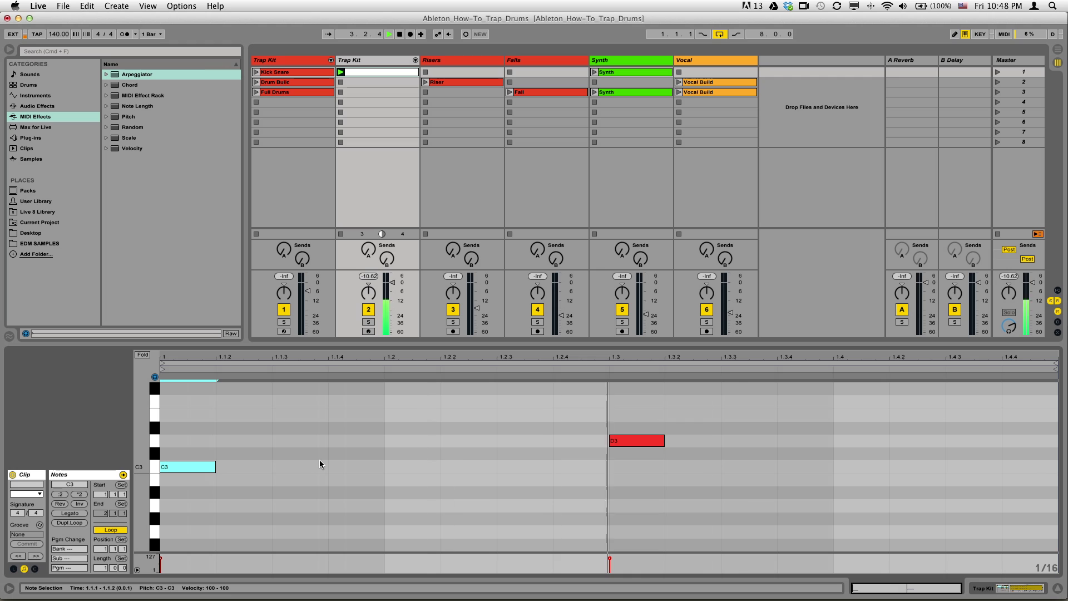
pyautogui.press('space')
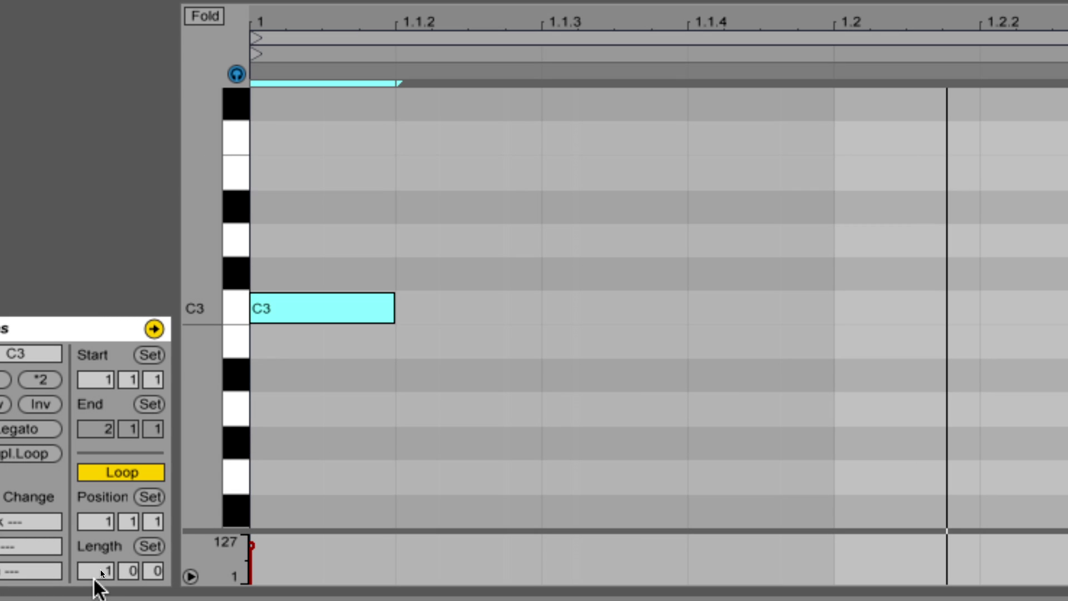
# Set the clip length to 4 bars; add D3 at 2.3, 3.3, 4.3 and C3 at 1.2.3, 1.4
pyautogui.click(100, 567)
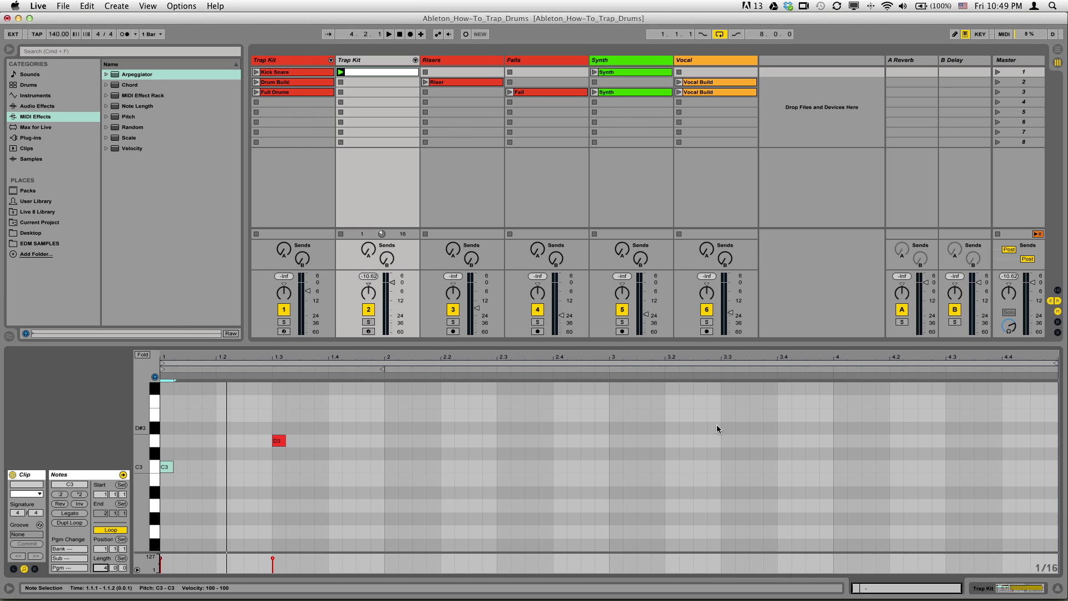
pyautogui.doubleClick(503, 440)
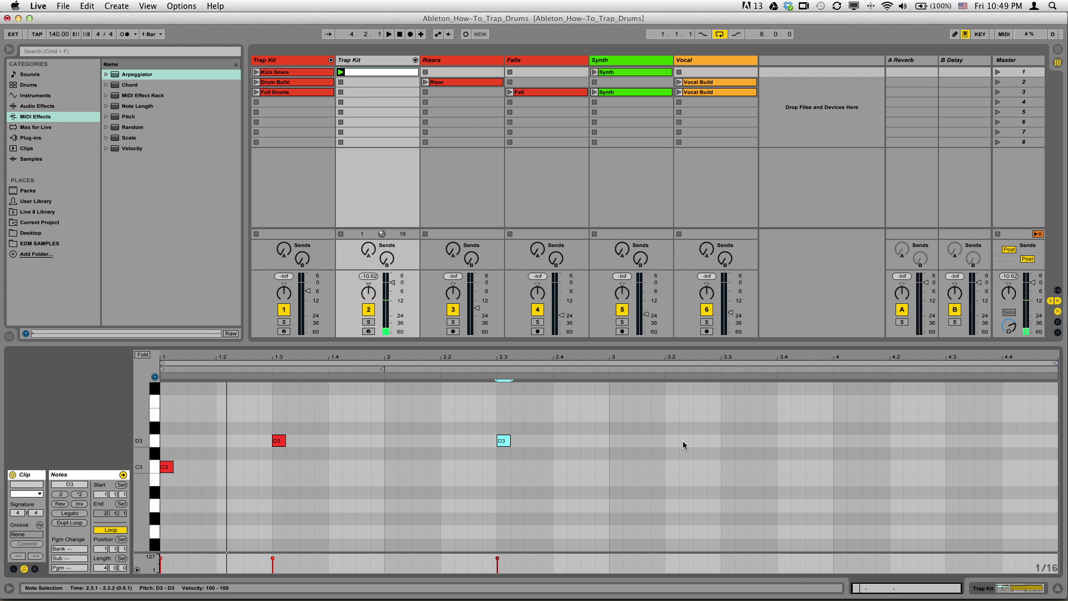
pyautogui.doubleClick(725, 440)
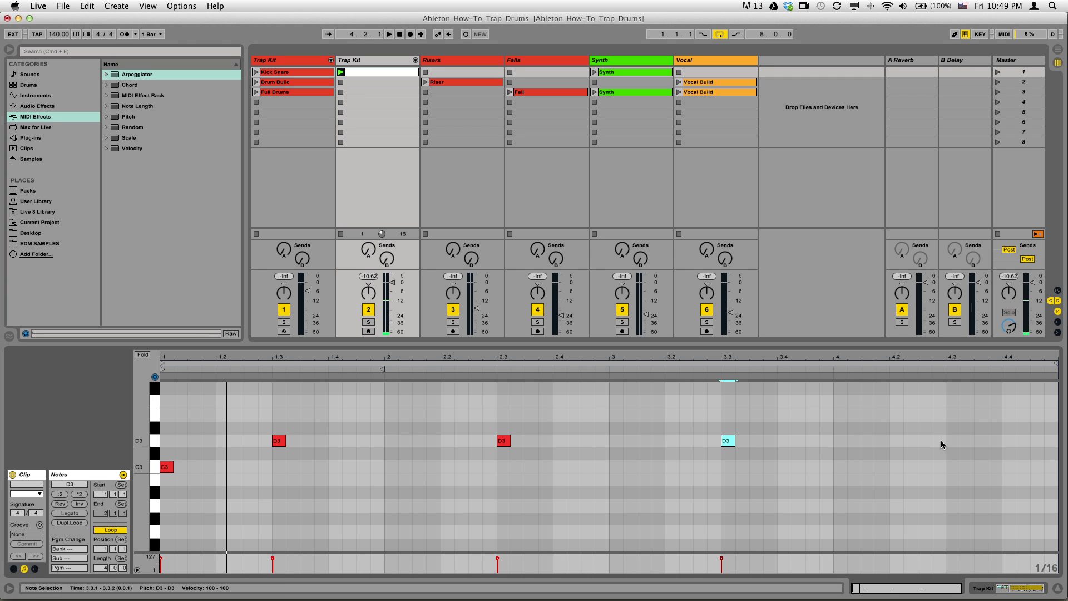
pyautogui.doubleClick(948, 440)
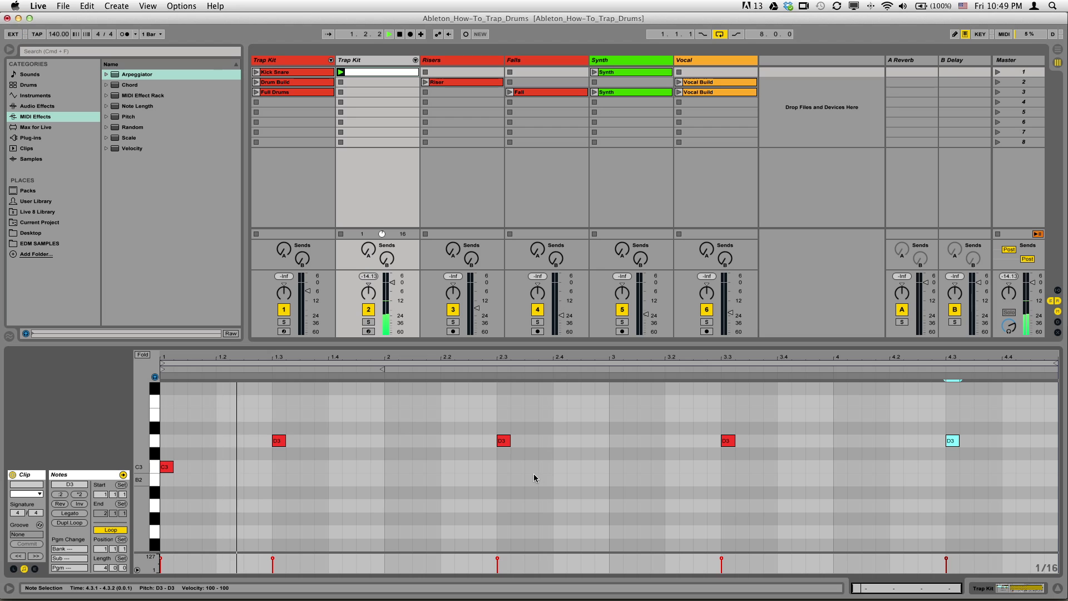
pyautogui.doubleClick(248, 465)
pyautogui.press('space')
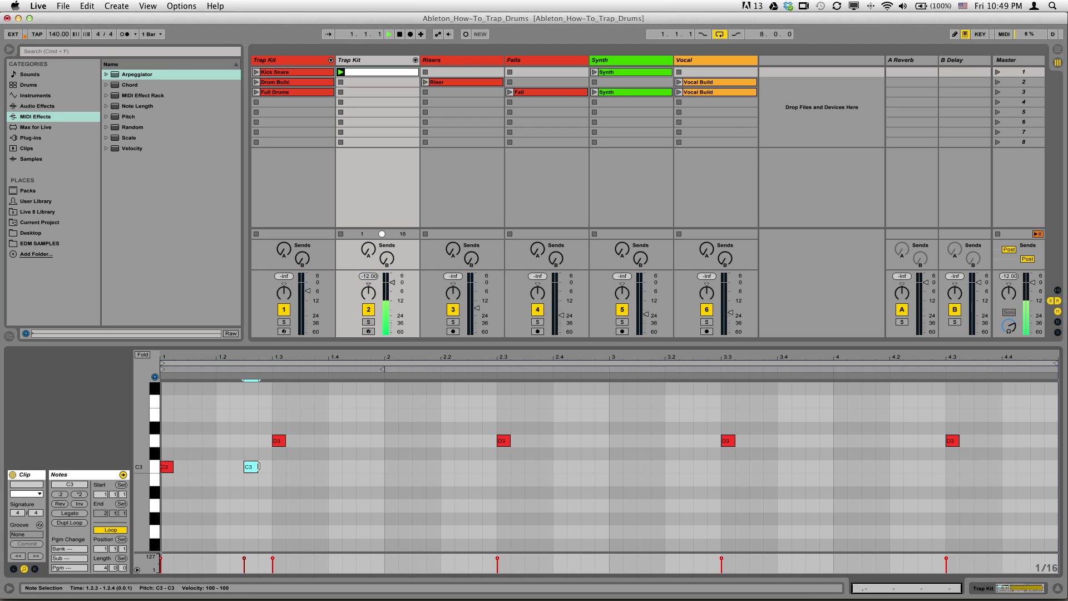
pyautogui.doubleClick(333, 466)
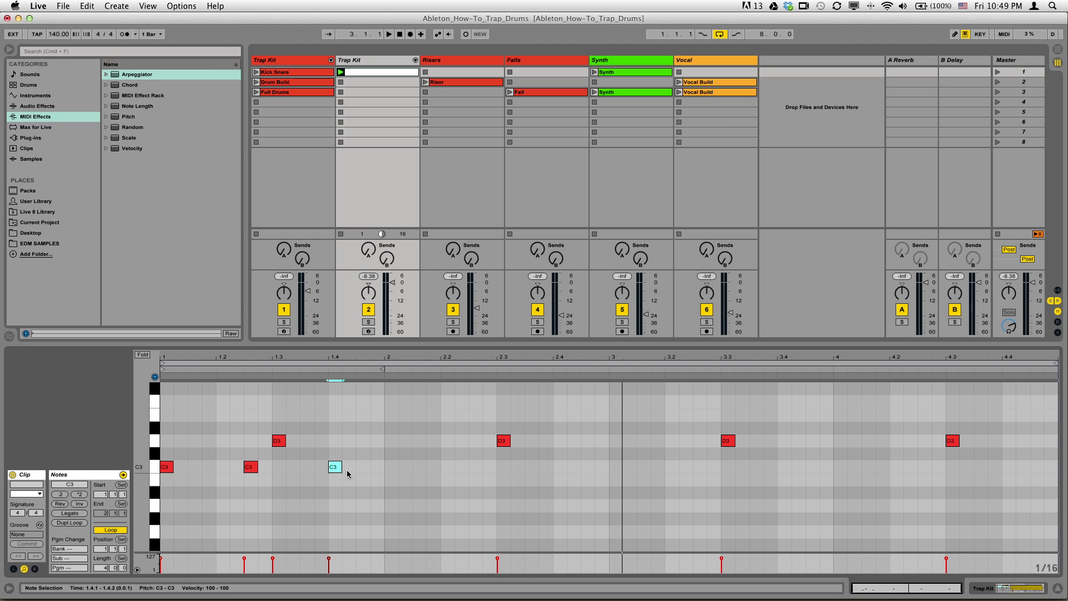
# Add B2 notes at 3.1, 3.2.3 and 3.4, then play the pattern
pyautogui.doubleClick(616, 505)
pyautogui.moveTo(617, 497); pyautogui.dragTo(618, 486)
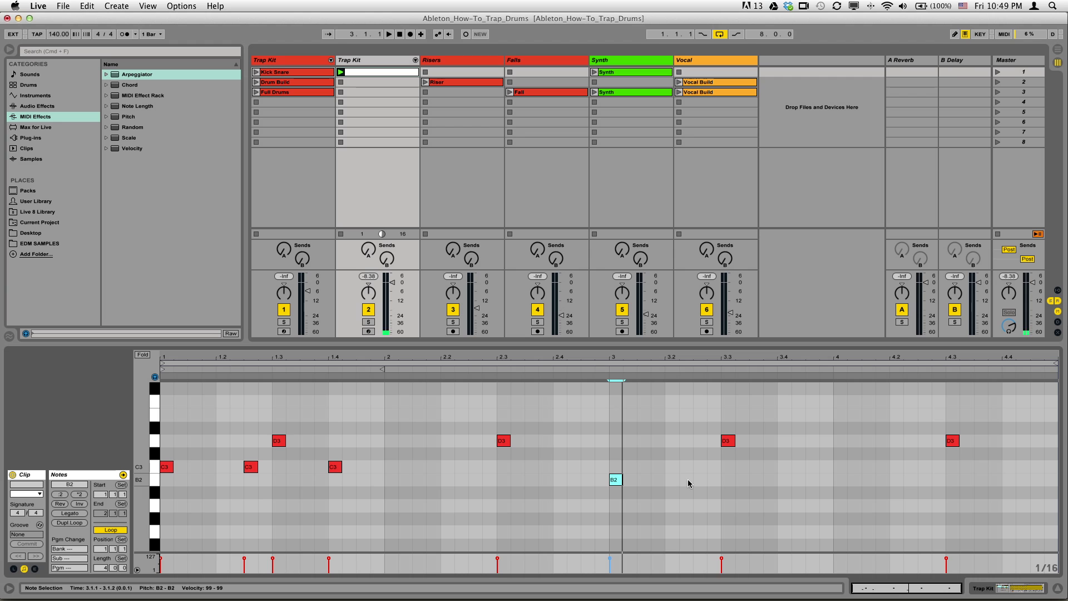
pyautogui.doubleClick(699, 481)
pyautogui.doubleClick(780, 482)
pyautogui.press('space')
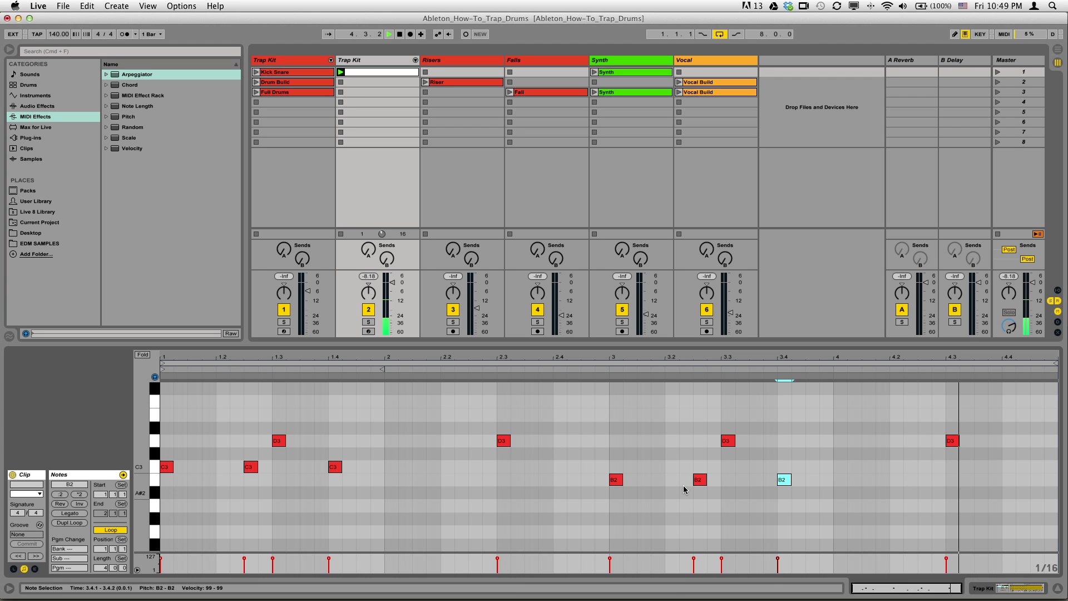
# Duplicate the clip to eight bars and move the 5.2 note down to G#2
pyautogui.click(712, 406)
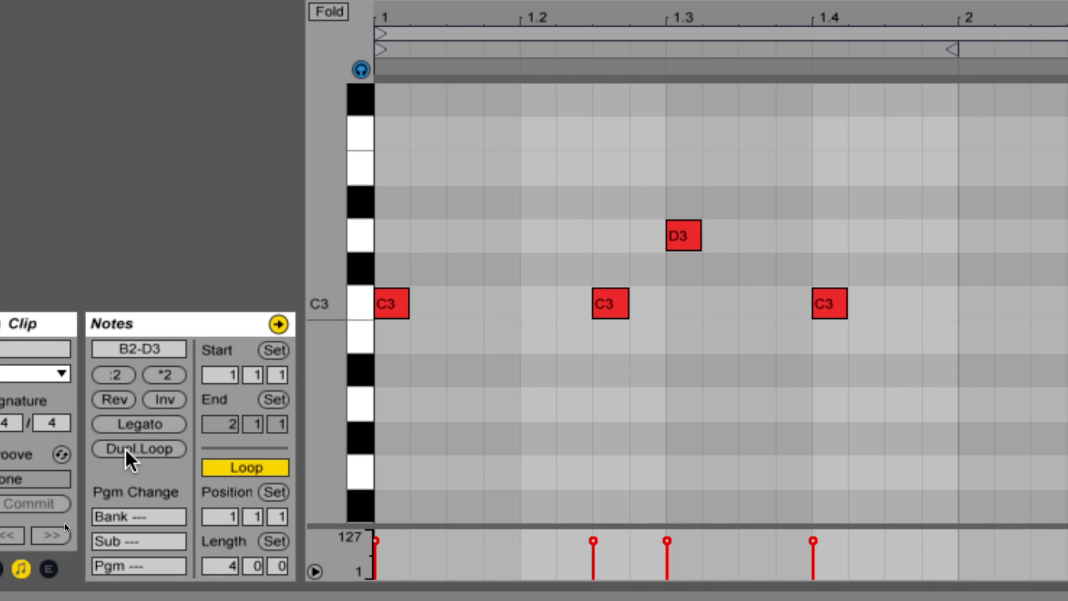
pyautogui.click(127, 450)
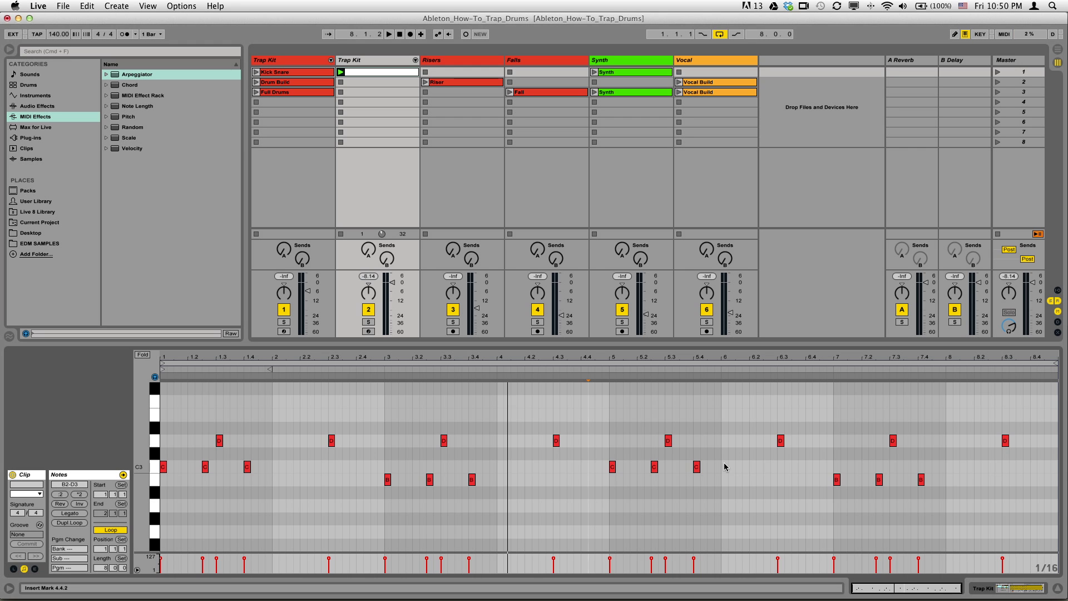
pyautogui.click(655, 468)
pyautogui.moveTo(644, 444); pyautogui.dragTo(655, 478)
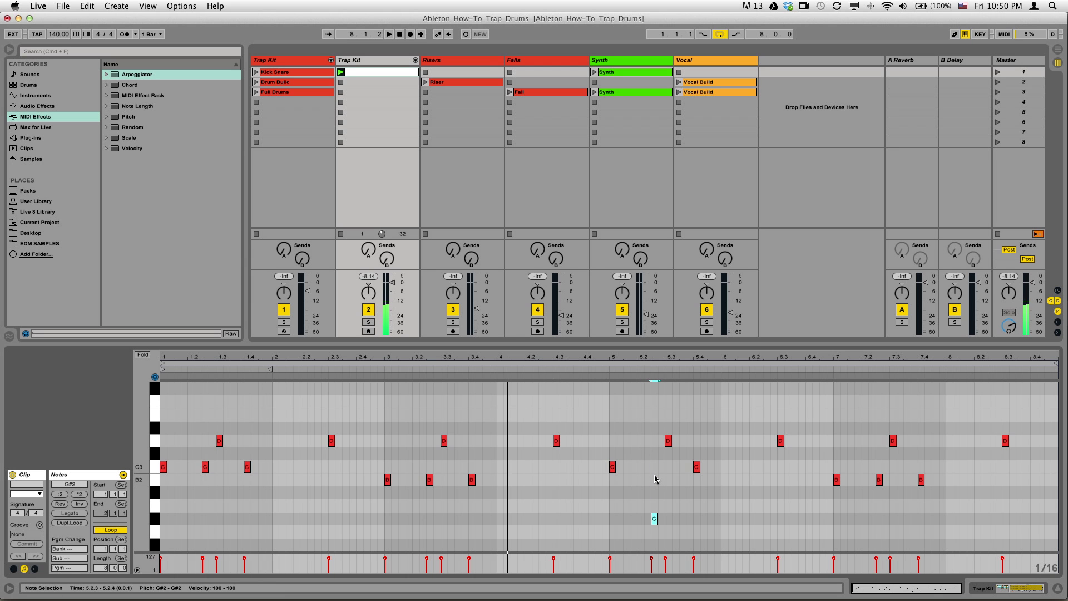
pyautogui.press('space')
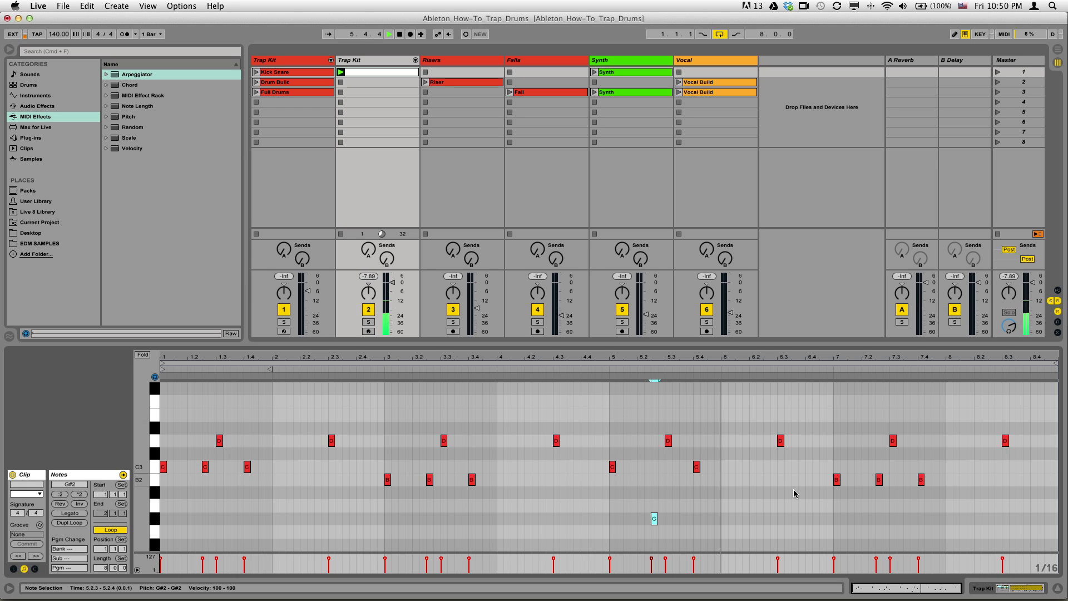
pyautogui.press('space')
# Lower the note at 5.4 to A2 and play the clip again
pyautogui.click(692, 468)
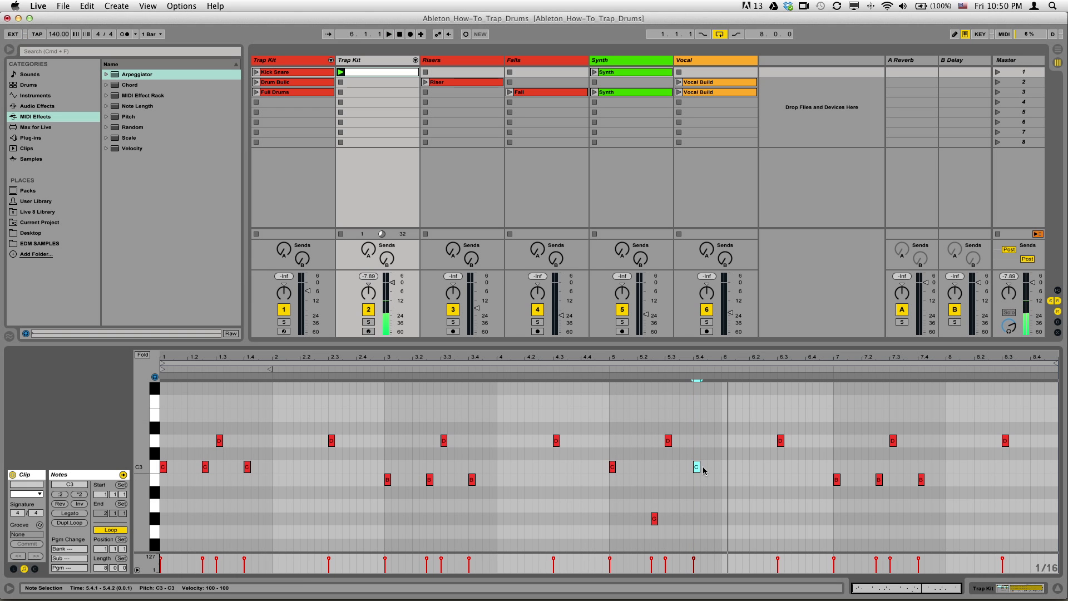
pyautogui.press('Down')
pyautogui.press('space')
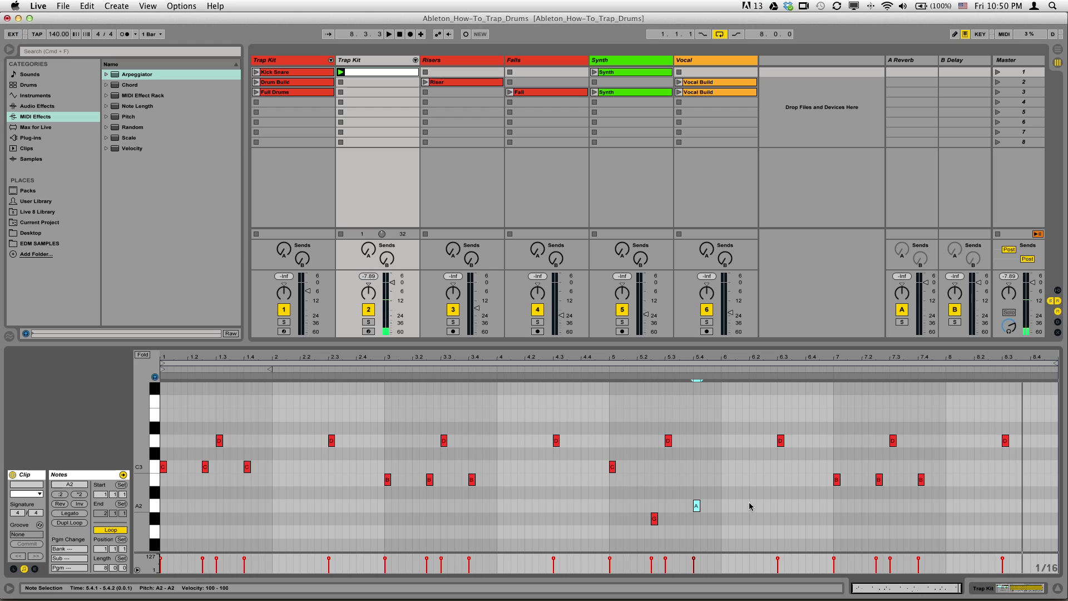
# Rename the eight-bar Trap Kit clip to 'Kick Snare'
pyautogui.click(756, 485)
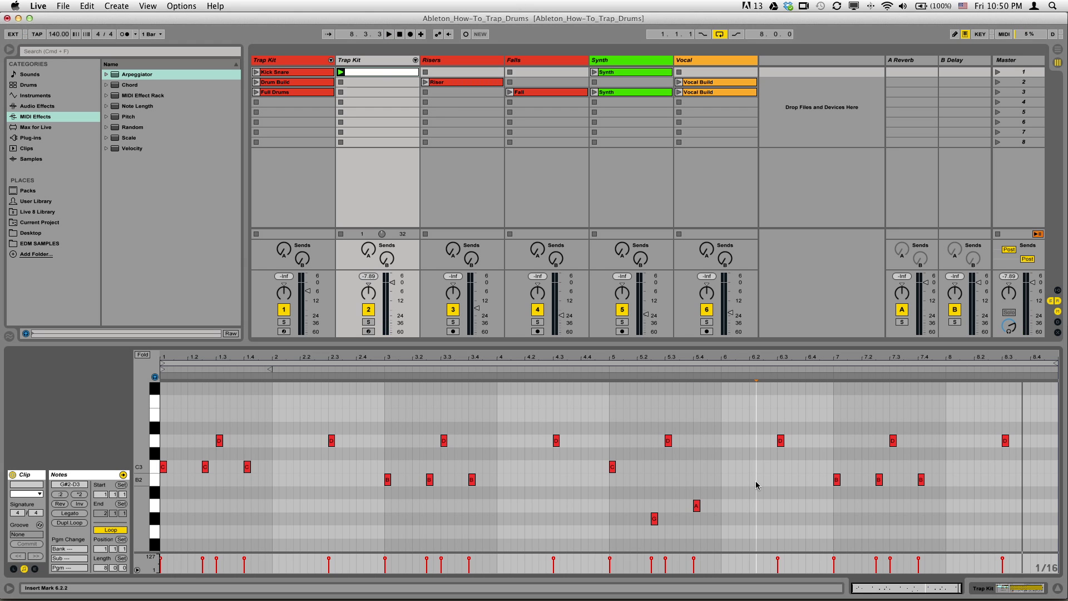
pyautogui.press('super+r')
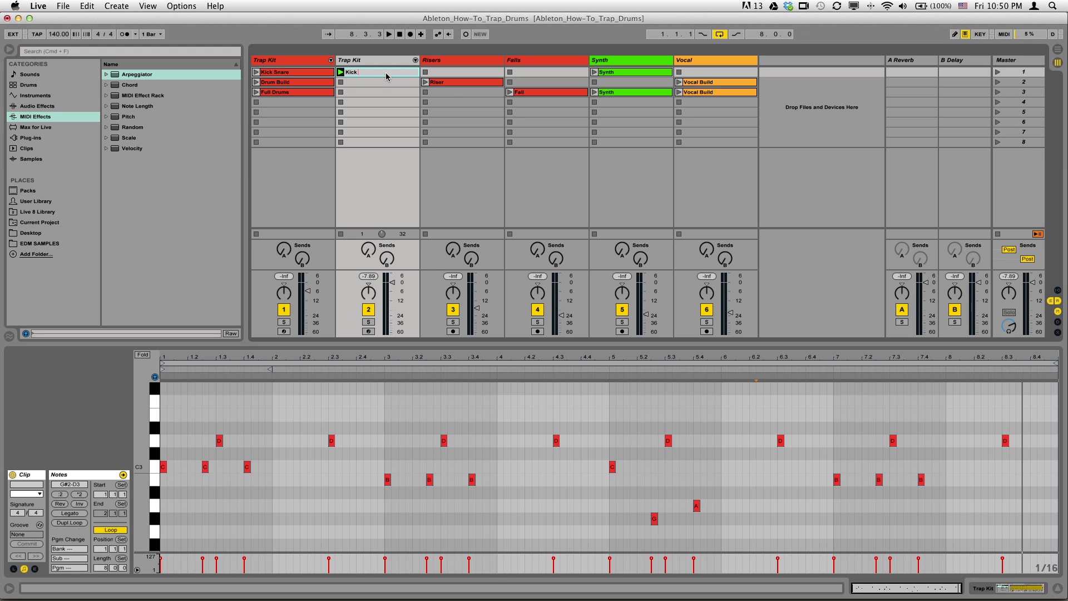
pyautogui.press('Return')
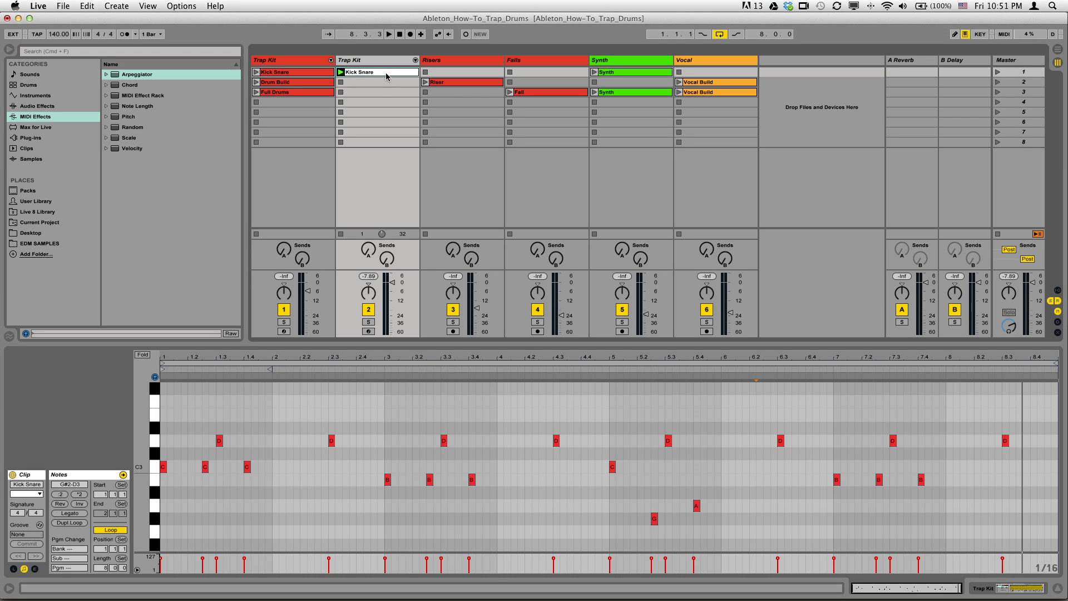
pyautogui.click(379, 83)
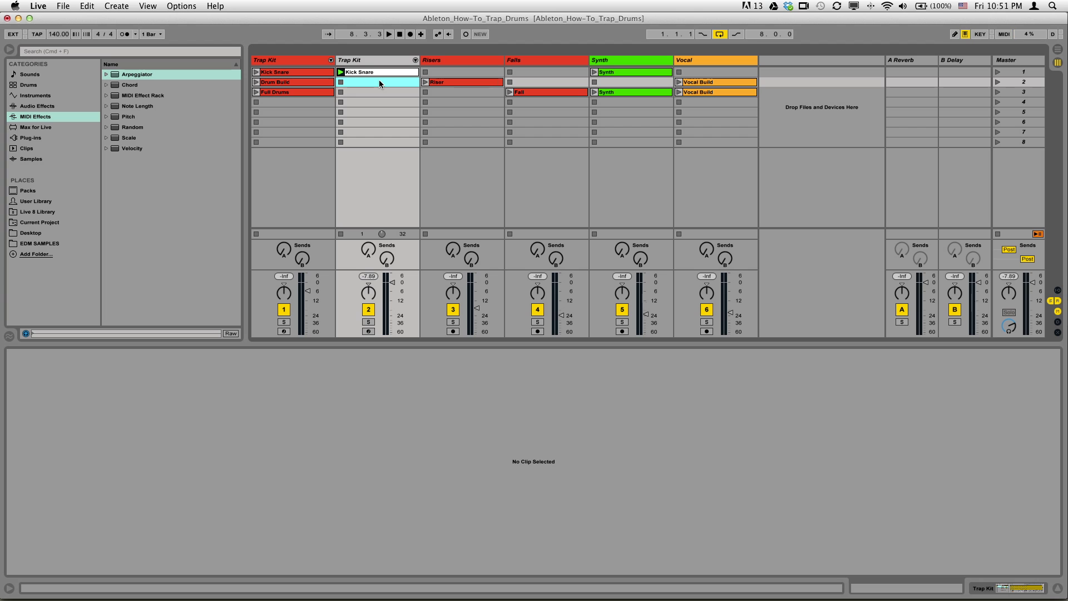
# Insert an empty MIDI clip below Kick Snare, audition Drum Build, then select the new clip
pyautogui.rightClick(380, 84)
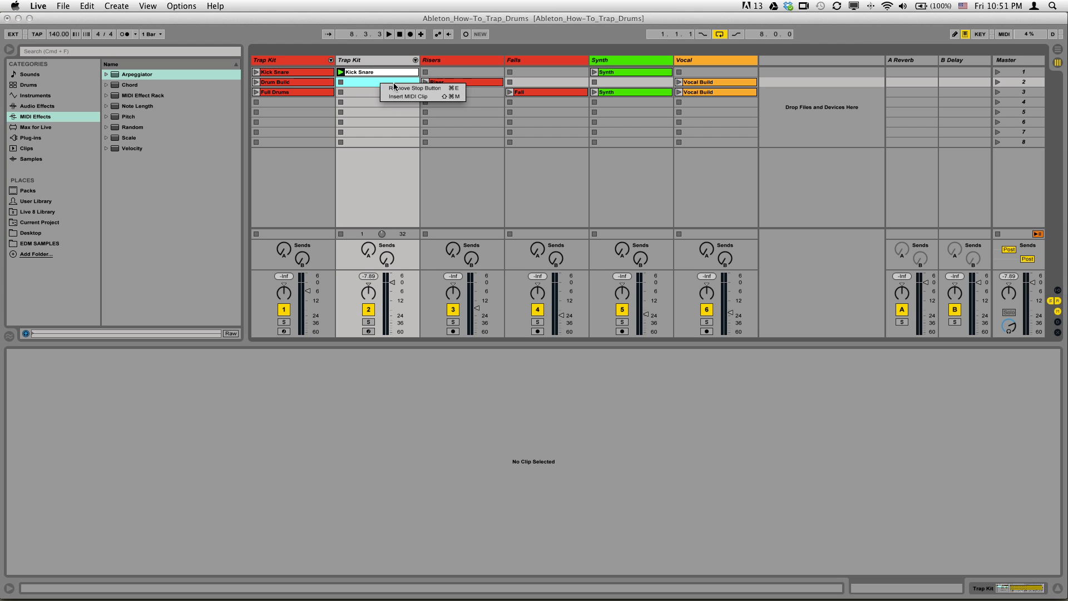
pyautogui.click(400, 96)
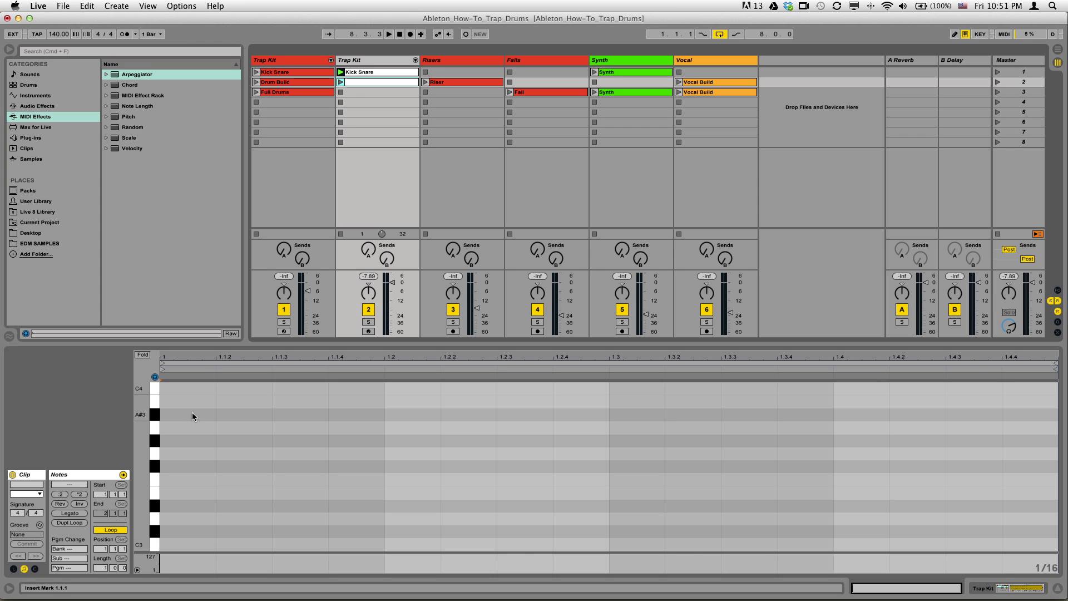
pyautogui.click(263, 176)
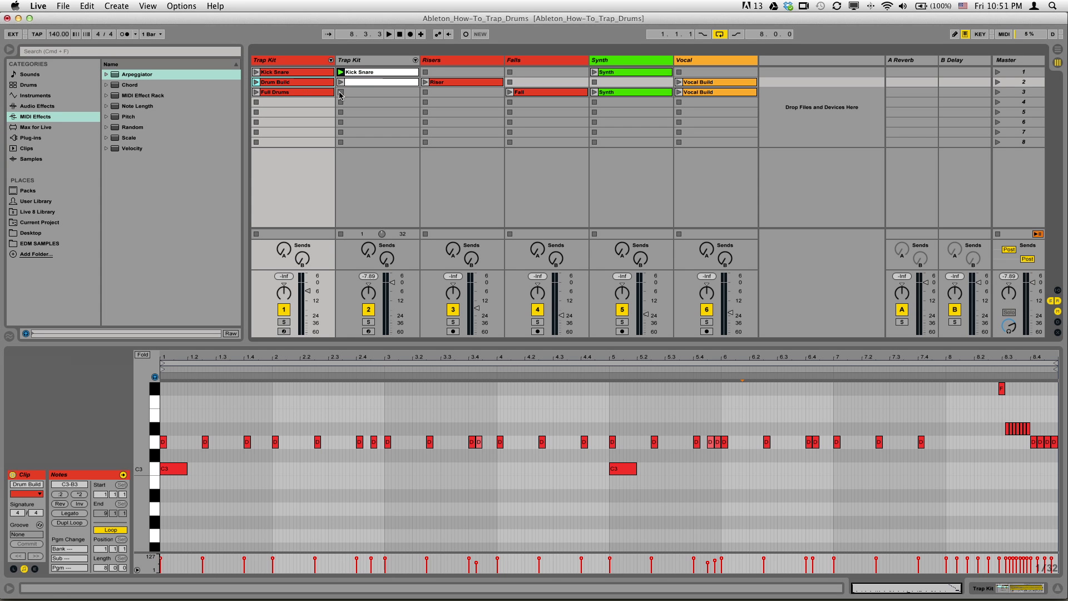
pyautogui.click(256, 82)
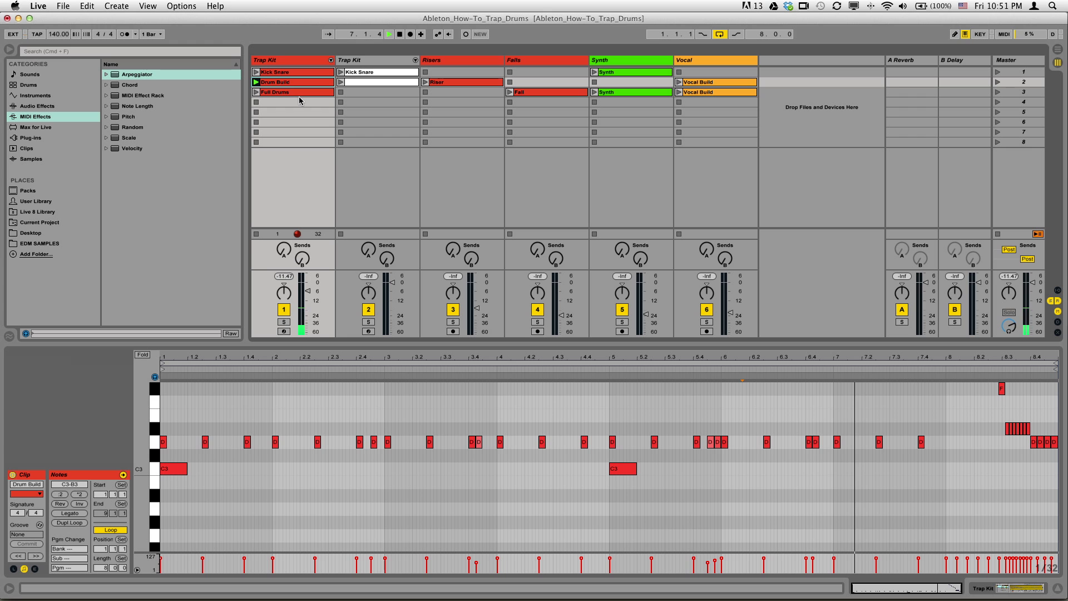
pyautogui.scroll(5, 1016, 409)
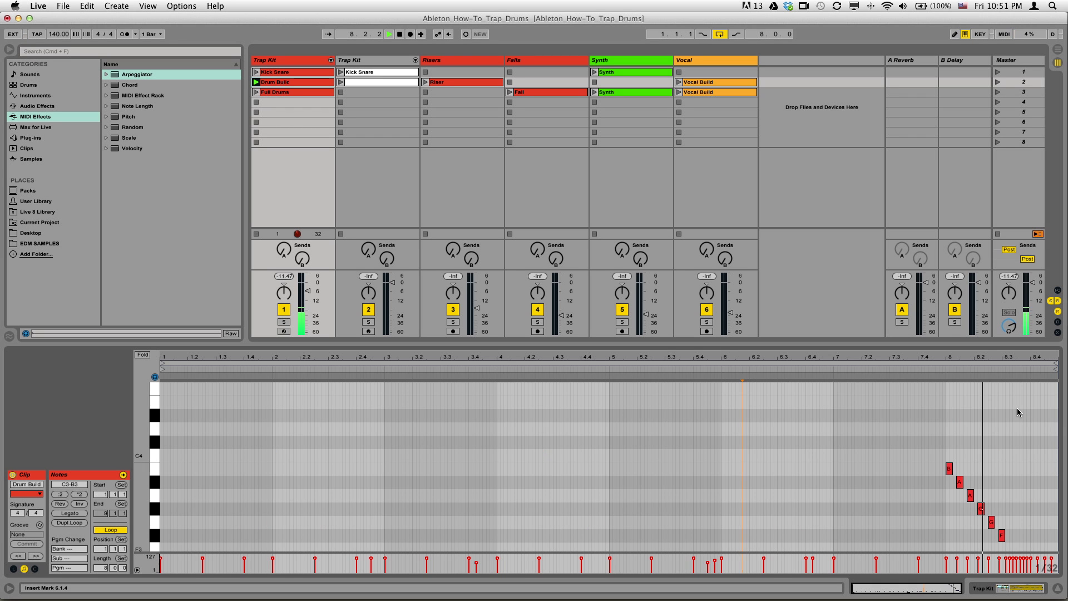
pyautogui.scroll(-3, 1017, 408)
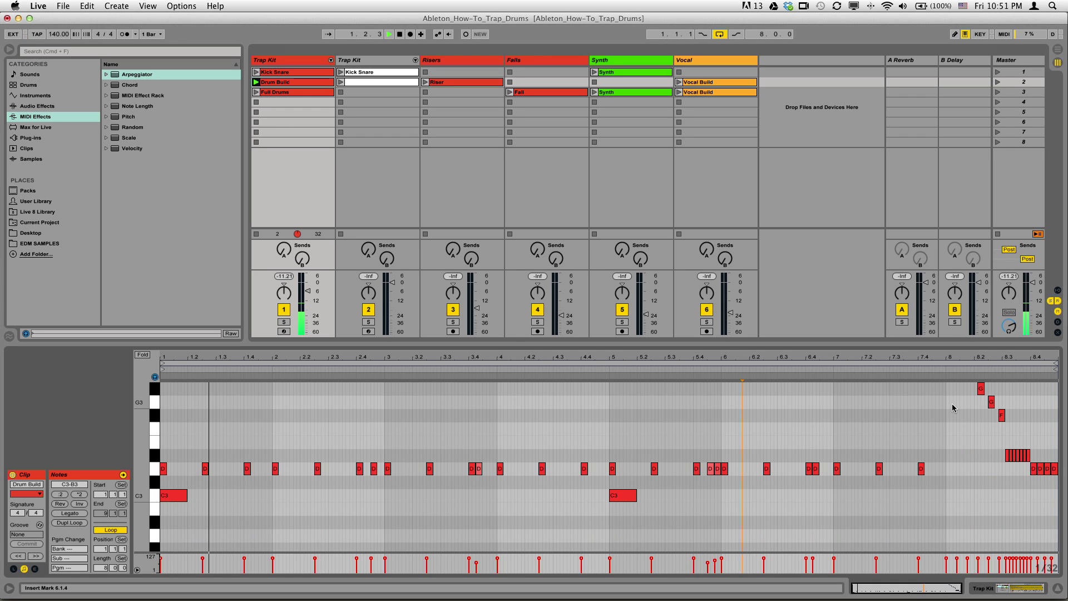
pyautogui.scroll(5, 952, 408)
pyautogui.scroll(-2, 1006, 494)
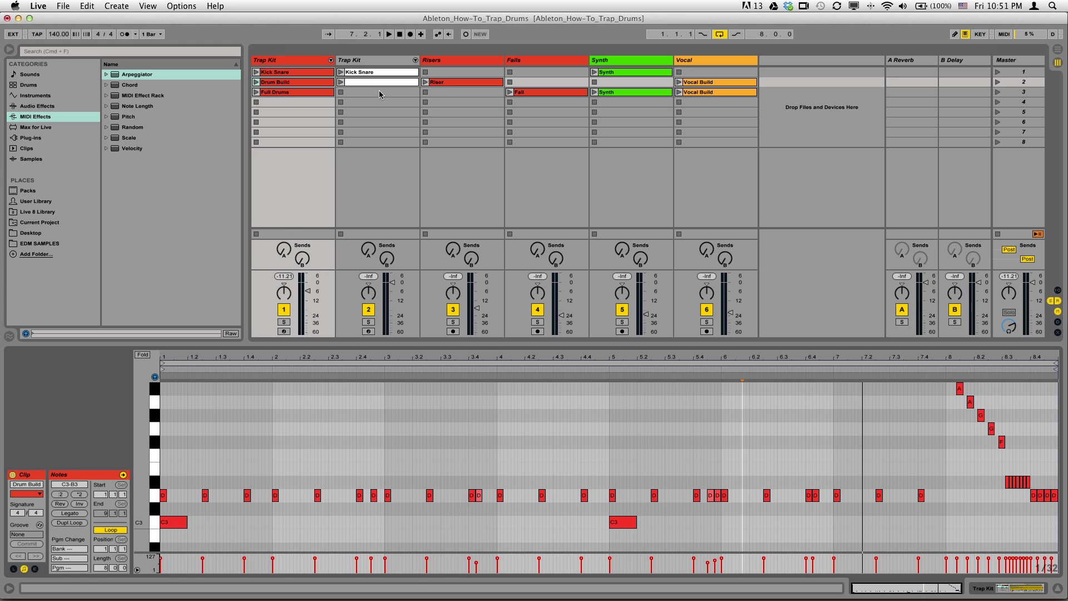
pyautogui.click(388, 84)
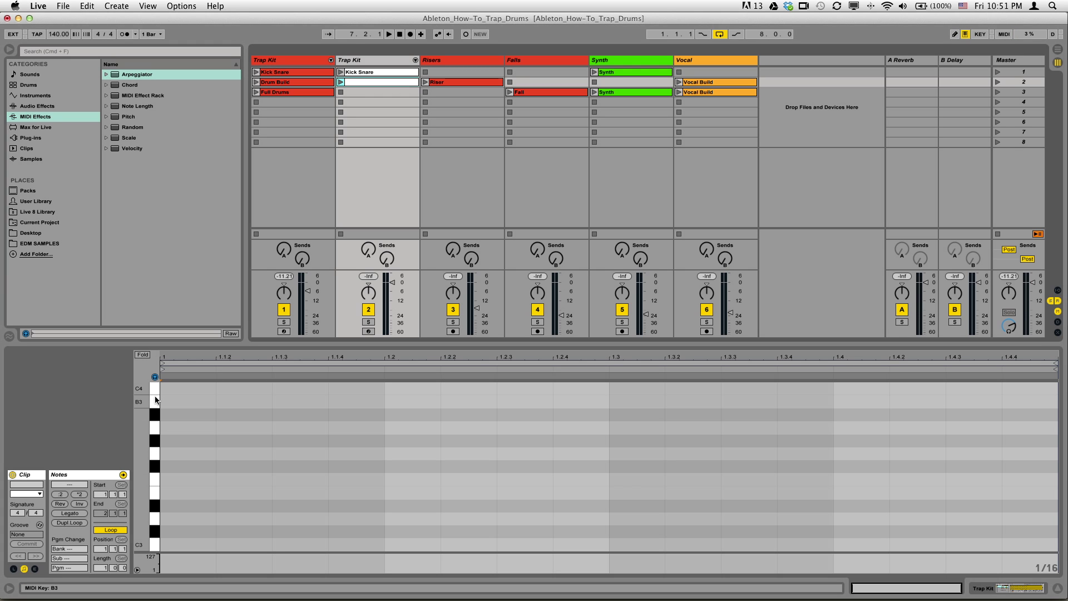
# Draw D3 notes on beats 1–4 of bar 1 and duplicate the pattern to four bars
pyautogui.scroll(1, 157, 399)
pyautogui.scroll(-6, 157, 489)
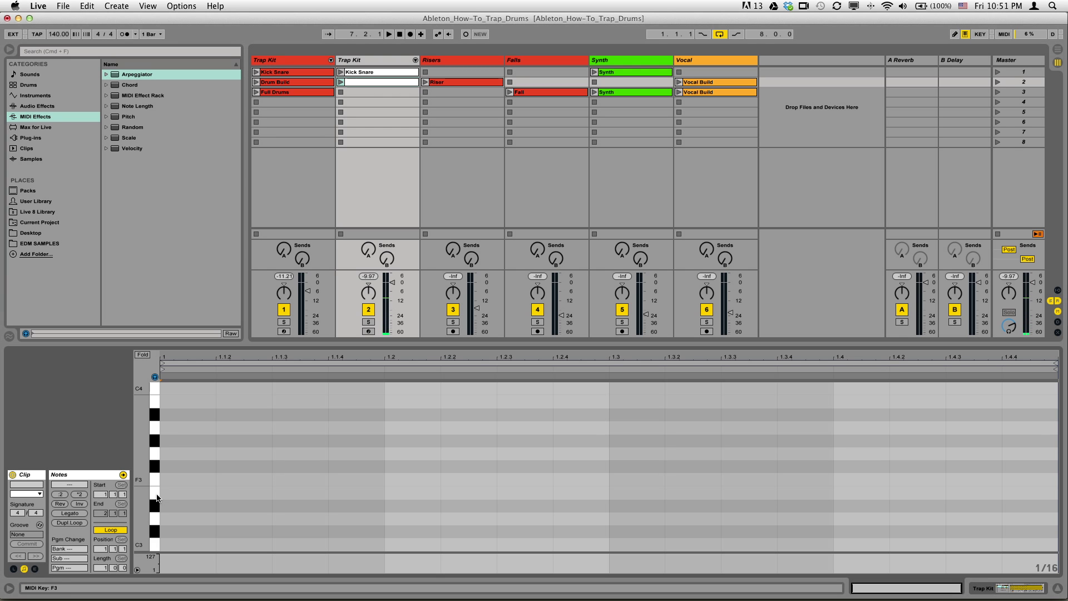
pyautogui.click(157, 456)
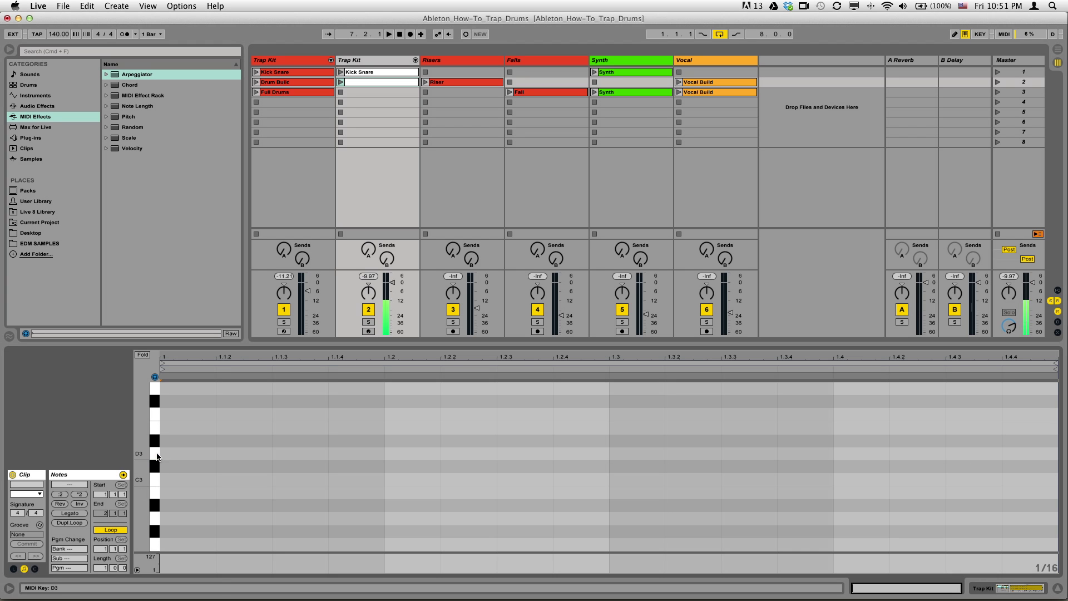
pyautogui.doubleClick(174, 450)
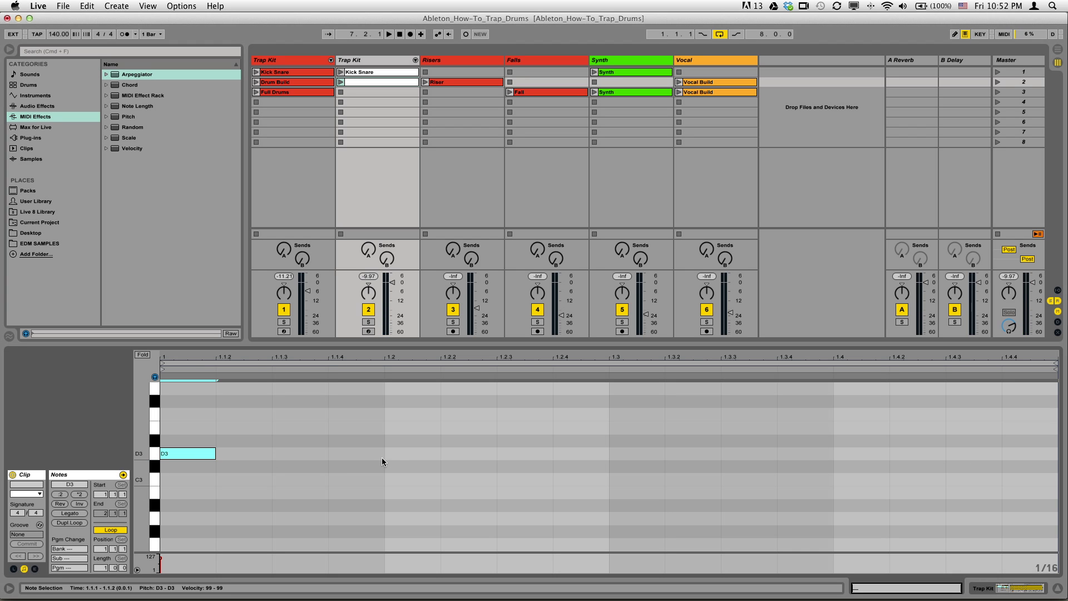
pyautogui.doubleClick(397, 451)
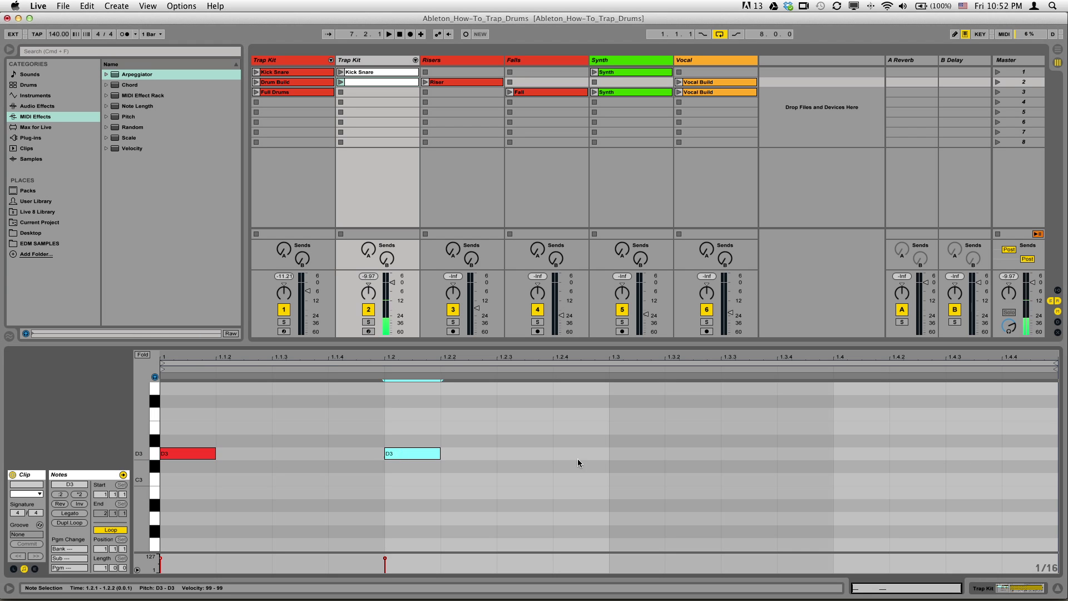
pyautogui.doubleClick(636, 453)
pyautogui.doubleClick(863, 453)
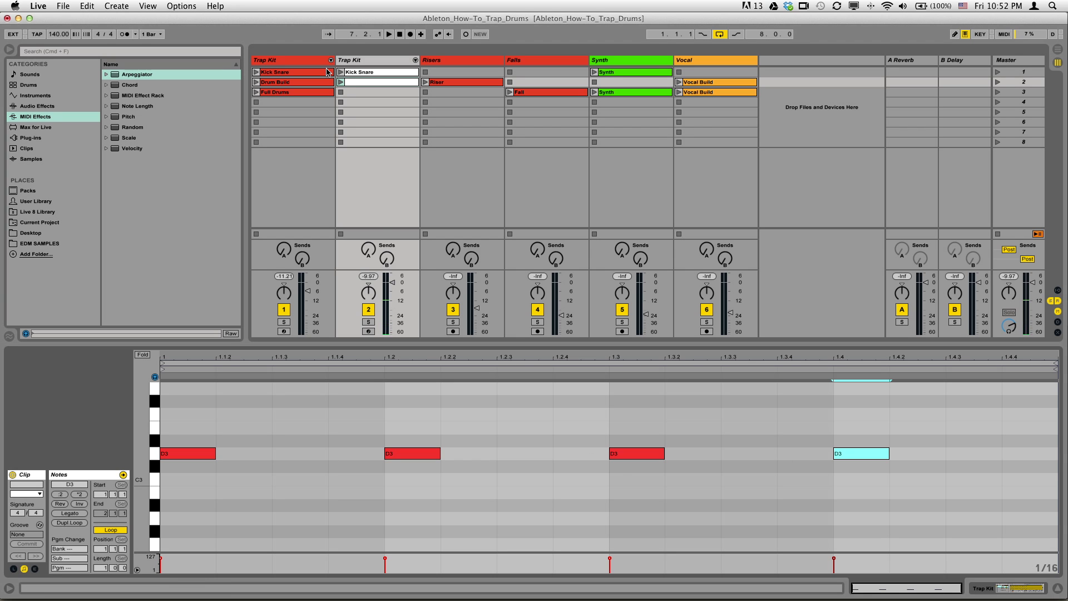
pyautogui.click(341, 83)
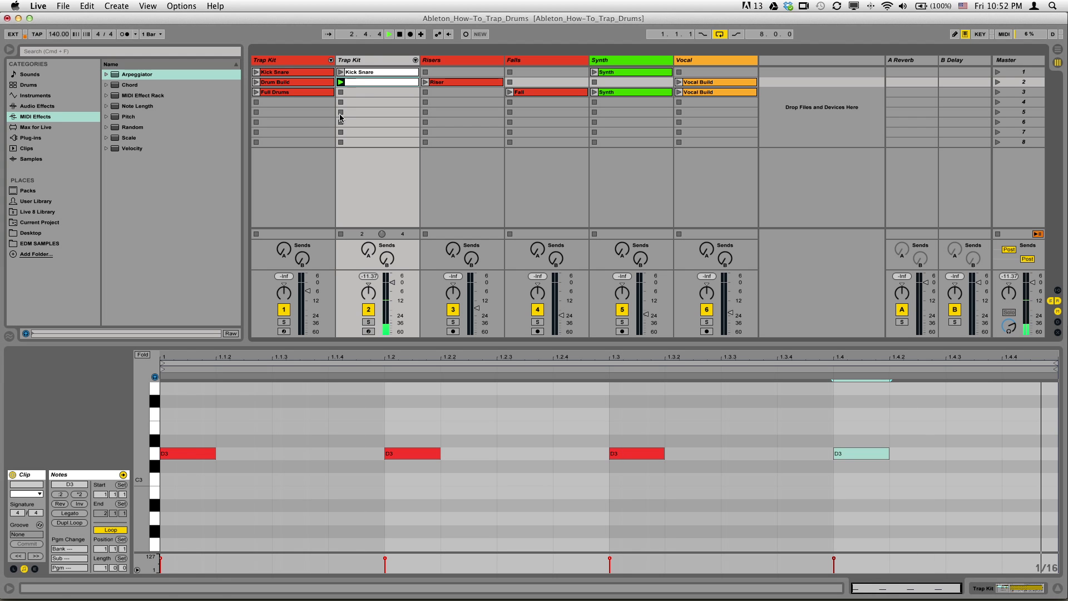
pyautogui.click(70, 523)
pyautogui.click(71, 523)
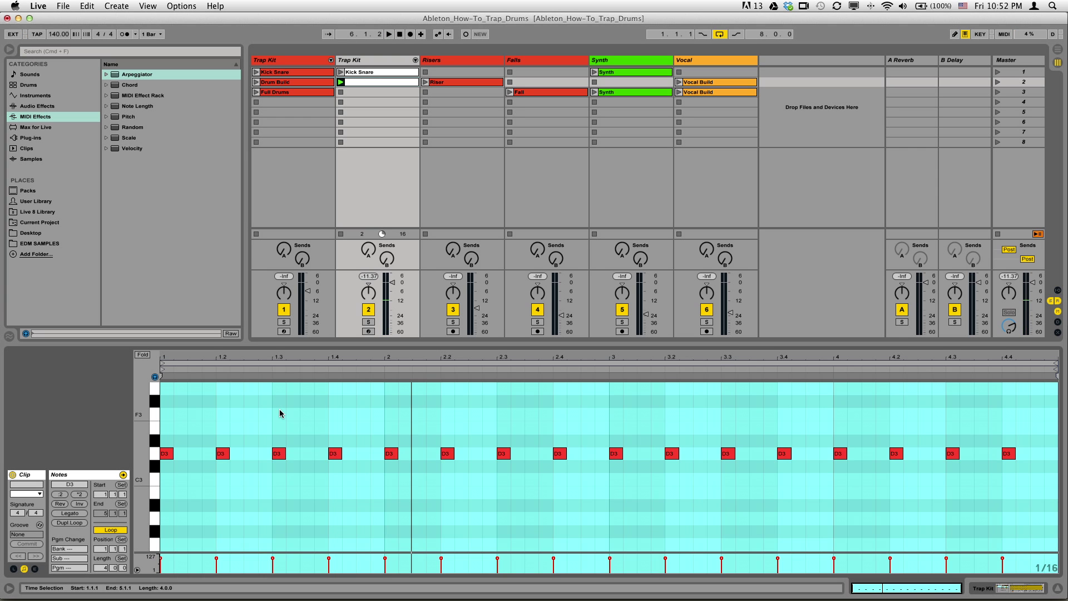
# Shift the 1.2 D3 to 1.2.3, delete D3s at 1.3 and 2.2, add one at 2.2.3
pyautogui.click(237, 441)
pyautogui.moveTo(223, 455); pyautogui.dragTo(251, 455)
pyautogui.doubleClick(277, 453)
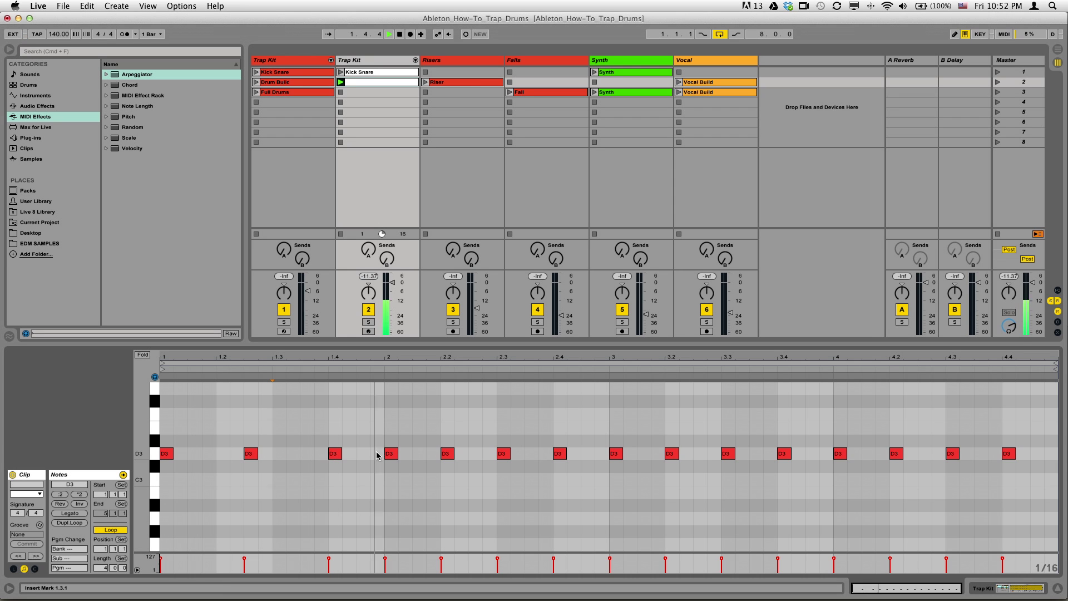
pyautogui.doubleClick(440, 452)
pyautogui.press('space')
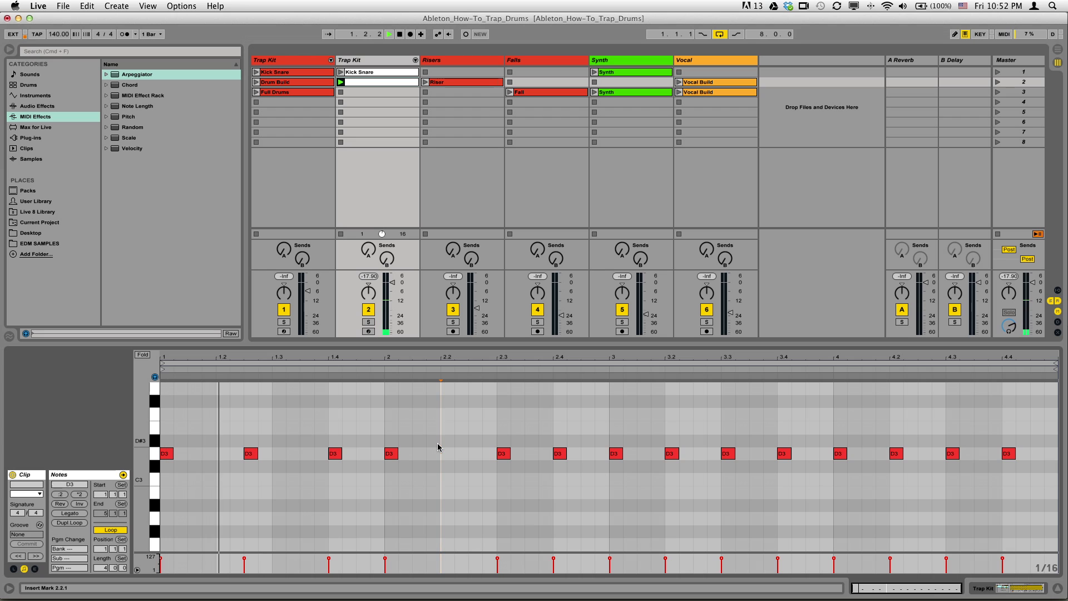
pyautogui.press('space')
pyautogui.doubleClick(477, 453)
pyautogui.press('space')
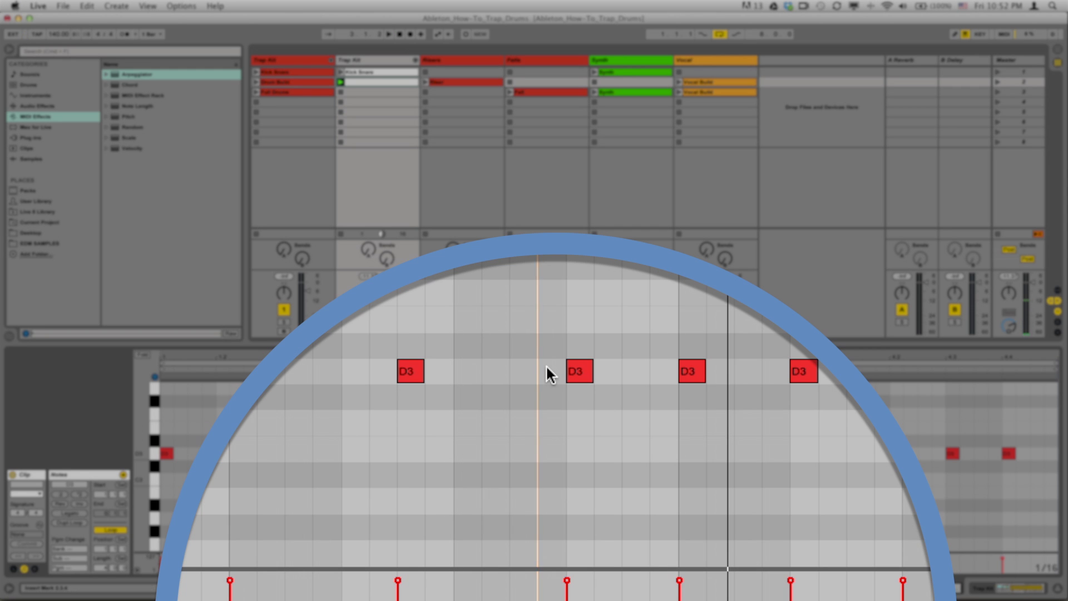
# Add a softer D3 just before 2.4 and shift the 2.3.4 hit a step earlier
pyautogui.doubleClick(546, 367)
pyautogui.moveTo(538, 580); pyautogui.dragTo(538, 587)
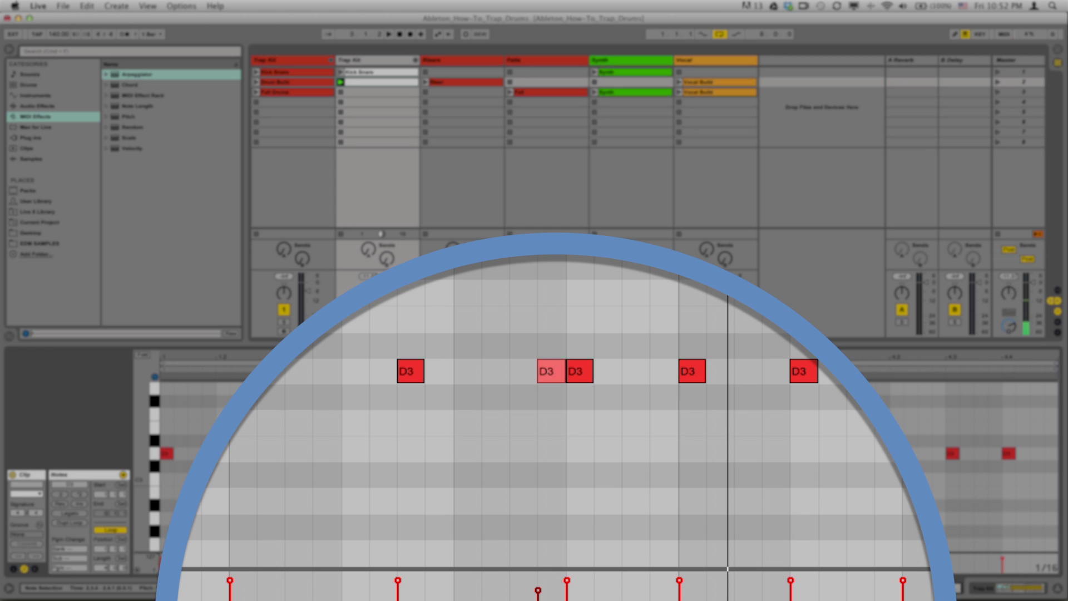
pyautogui.click(602, 312)
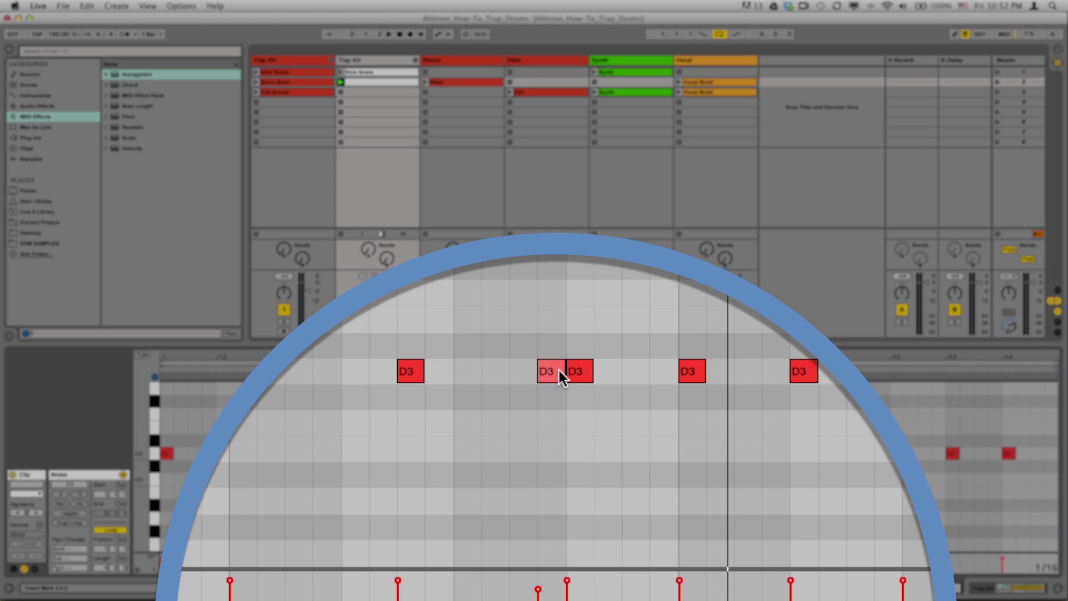
pyautogui.press('space')
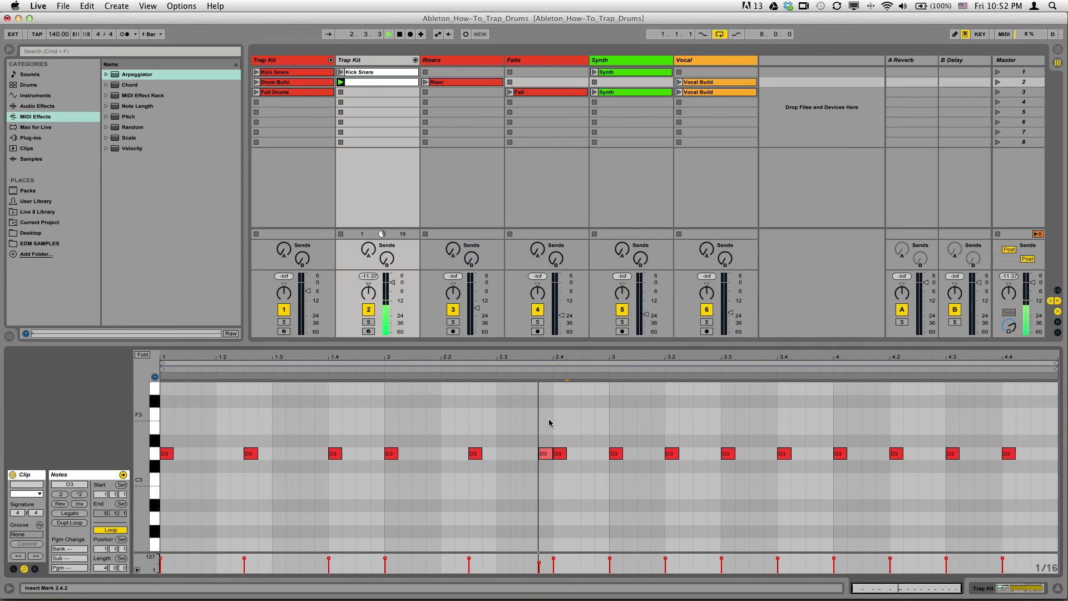
pyautogui.press('space')
pyautogui.moveTo(545, 454); pyautogui.dragTo(529, 456)
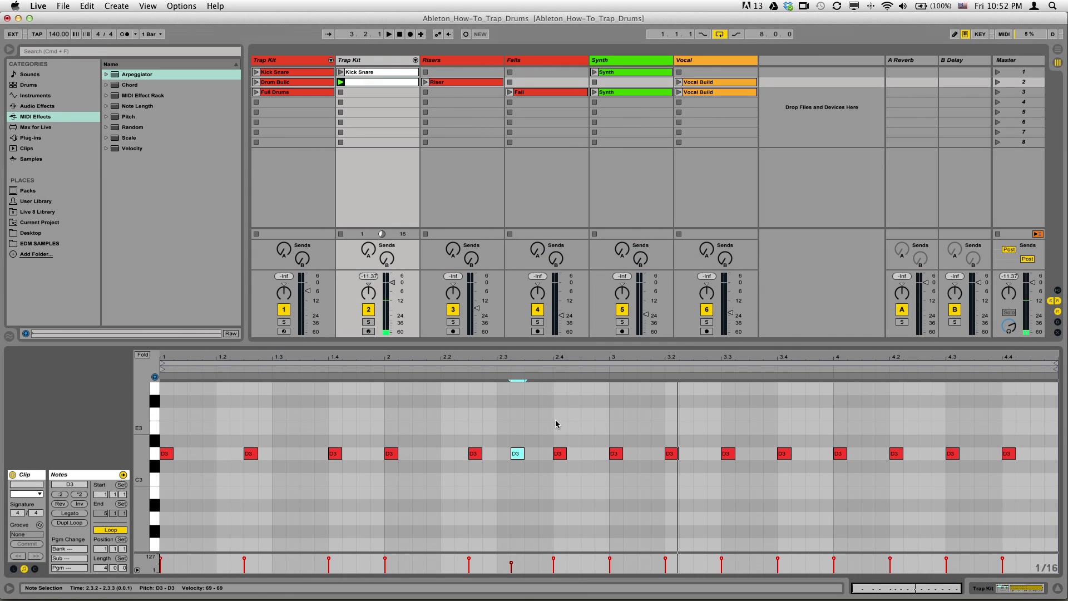
pyautogui.press('space')
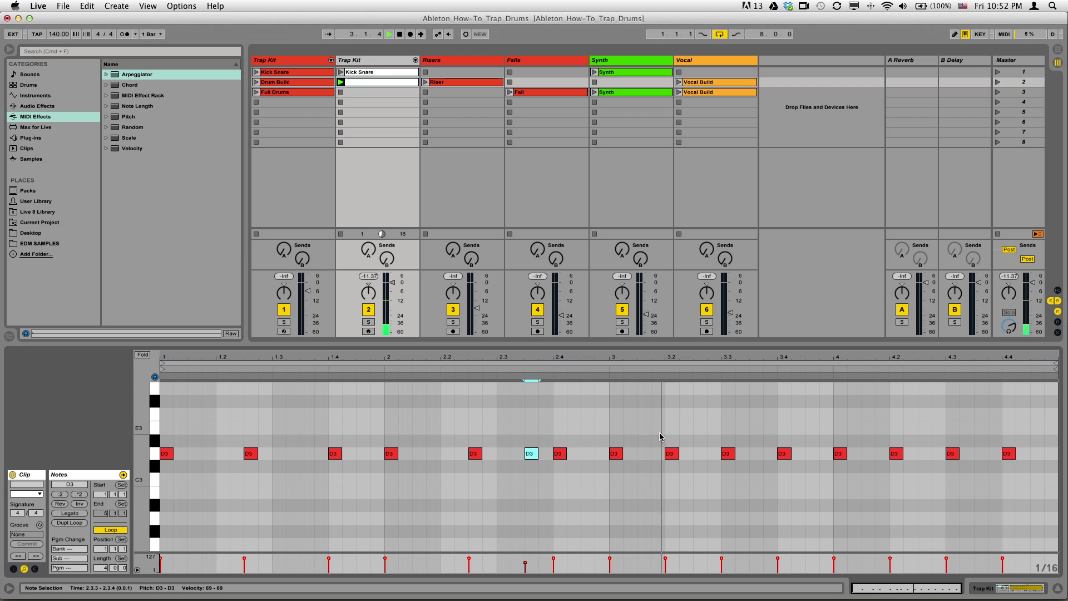
# Delete the D3 at 3.2 and move the 3.3 note to 3.2.3
pyautogui.doubleClick(671, 454)
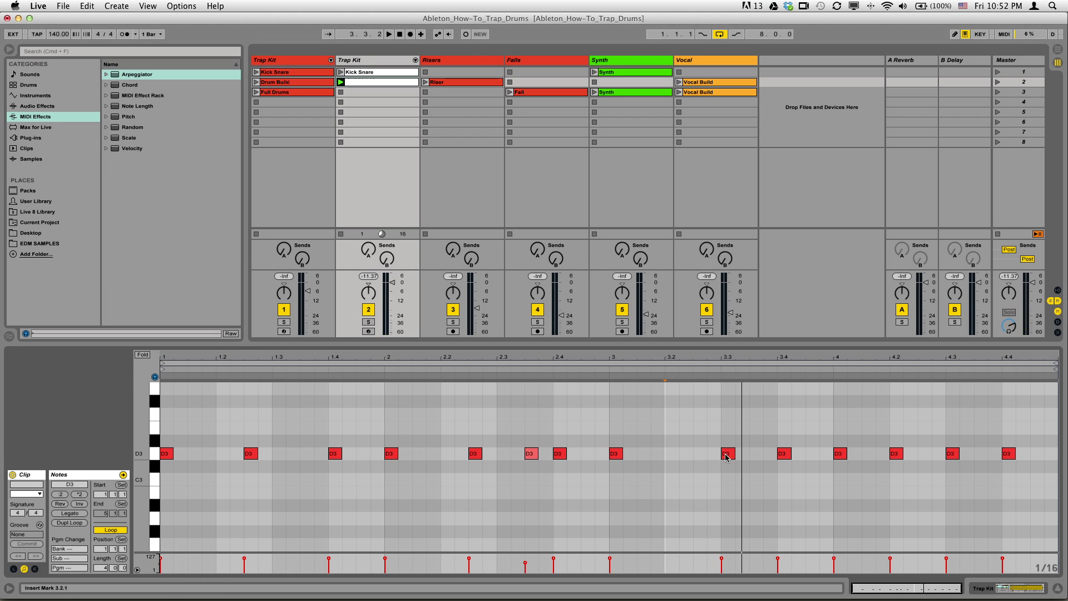
pyautogui.moveTo(726, 457); pyautogui.dragTo(709, 455)
pyautogui.press('Left')
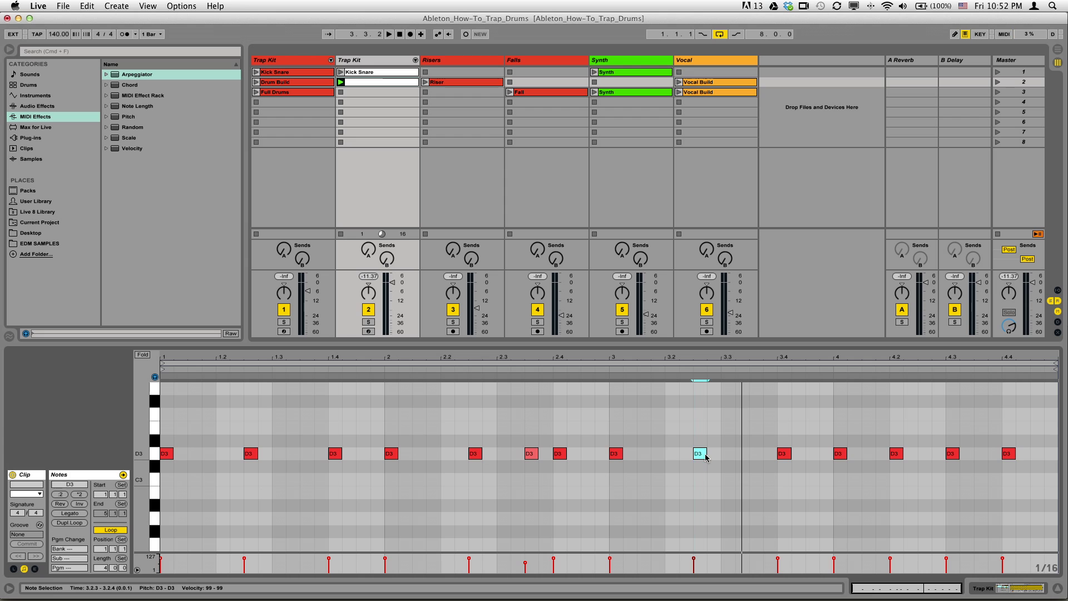
pyautogui.click(733, 433)
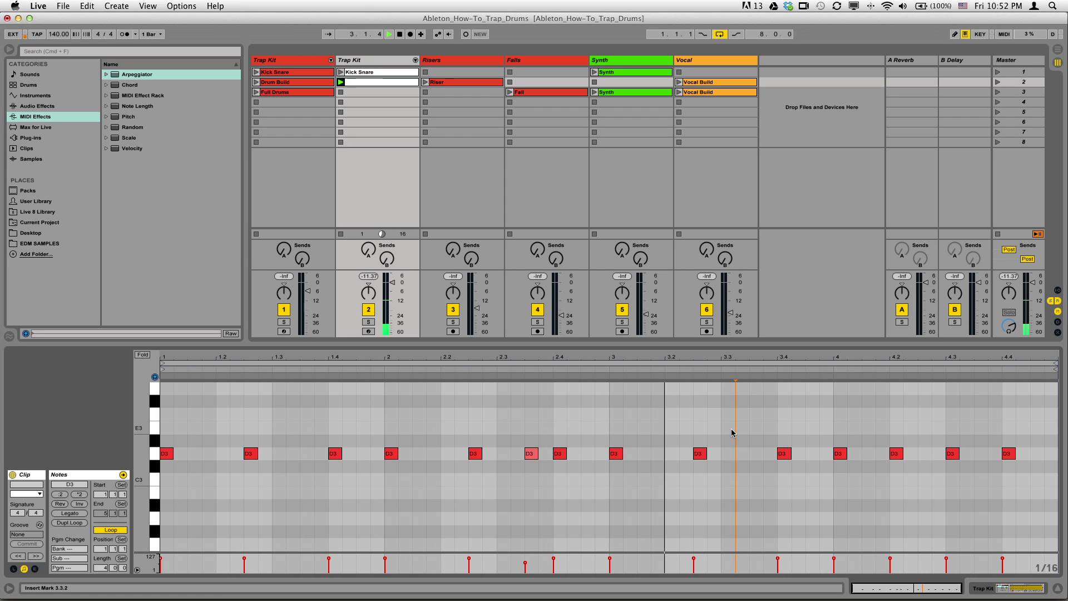
# Duplicate the clip to eight bars and add a one-beat C3 at the start of bar 1
pyautogui.click(81, 522)
pyautogui.click(643, 439)
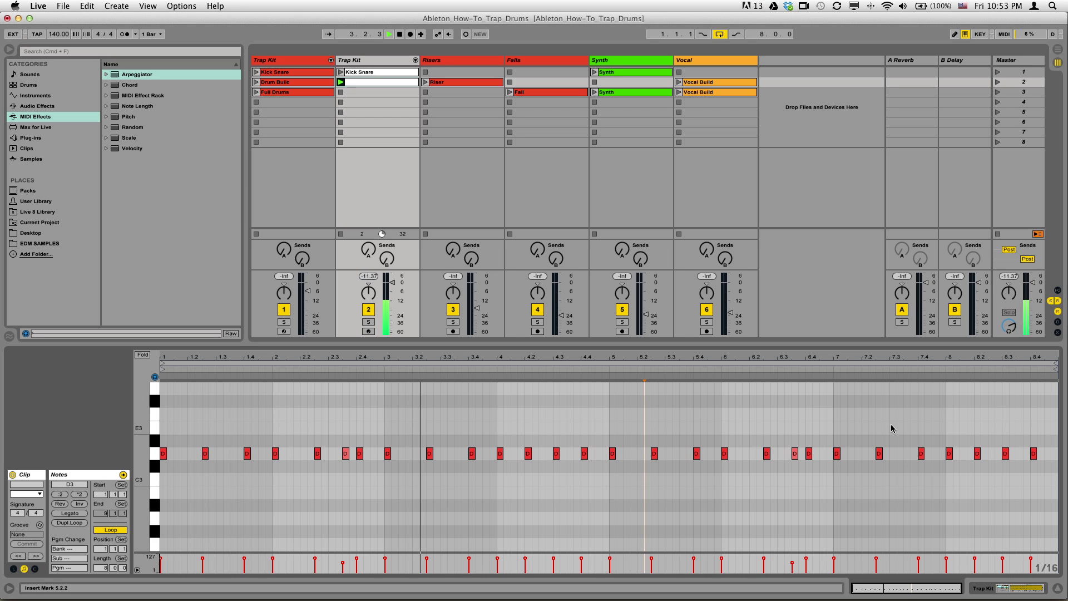
pyautogui.press('space')
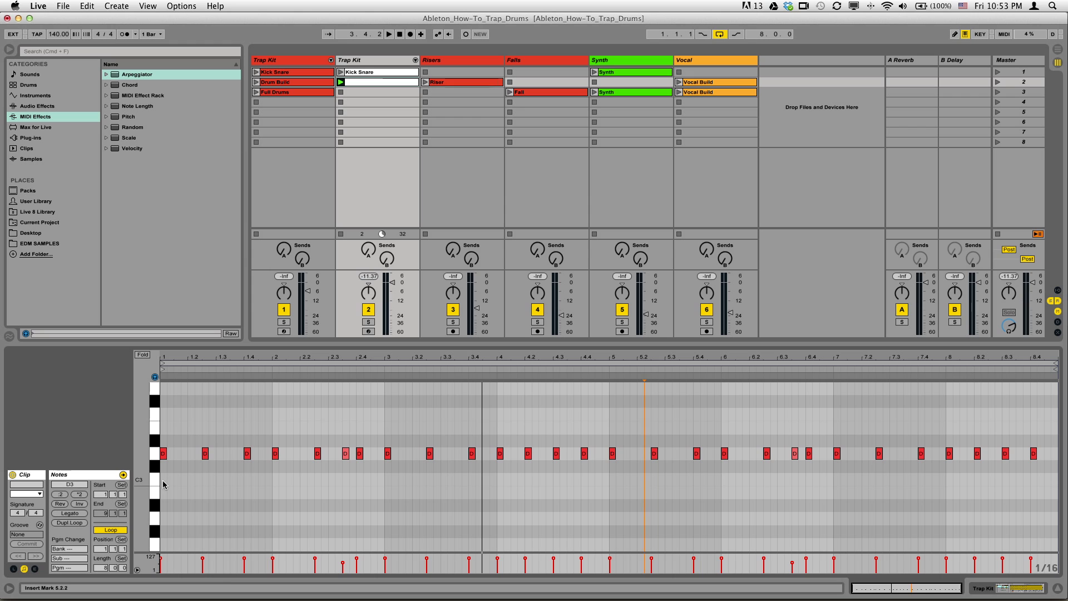
pyautogui.doubleClick(164, 480)
pyautogui.moveTo(165, 480); pyautogui.dragTo(186, 479)
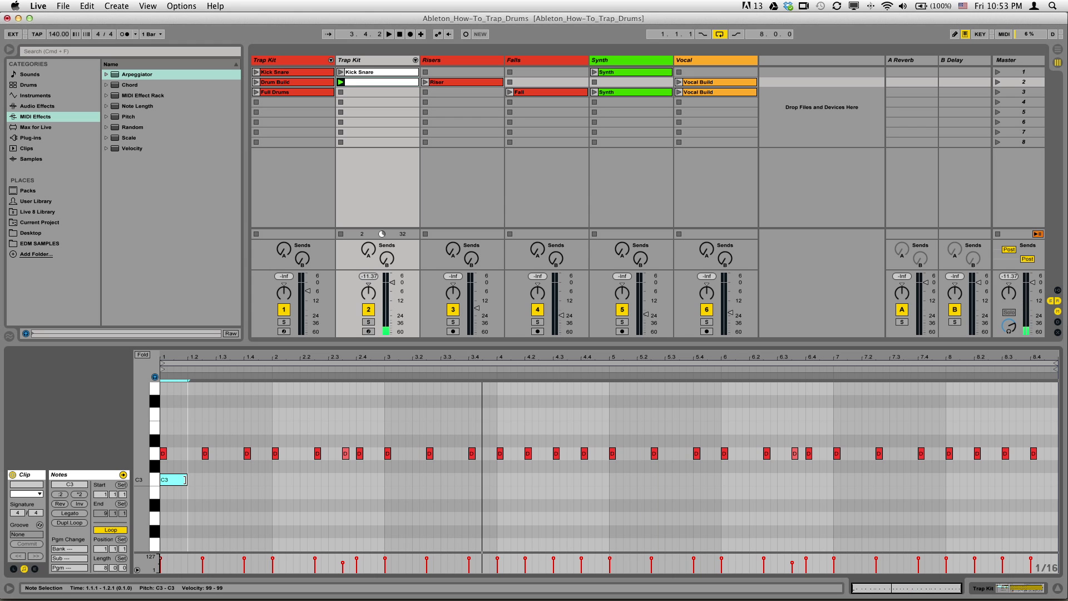
pyautogui.press('space')
pyautogui.click(259, 487)
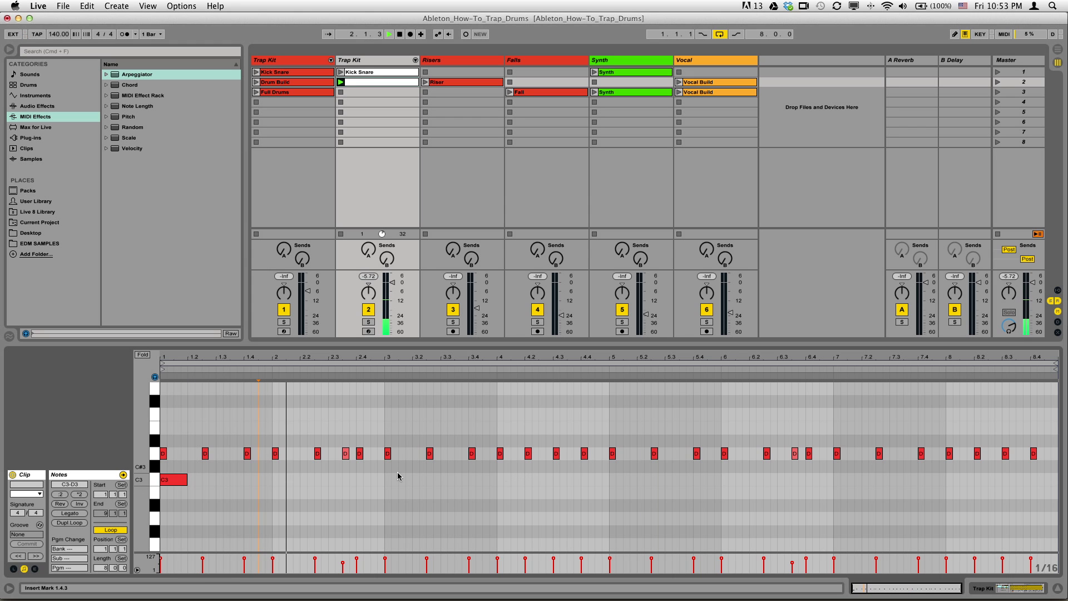
# Add one-beat C3 notes at the start of bars 3, 5 and 7
pyautogui.doubleClick(388, 479)
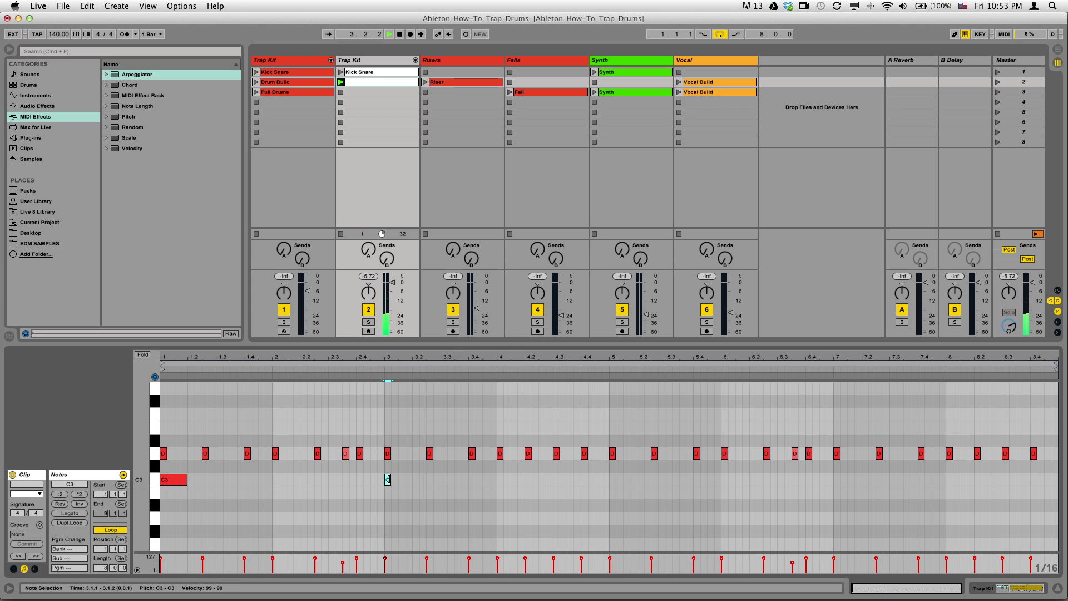
pyautogui.moveTo(388, 479); pyautogui.dragTo(412, 480)
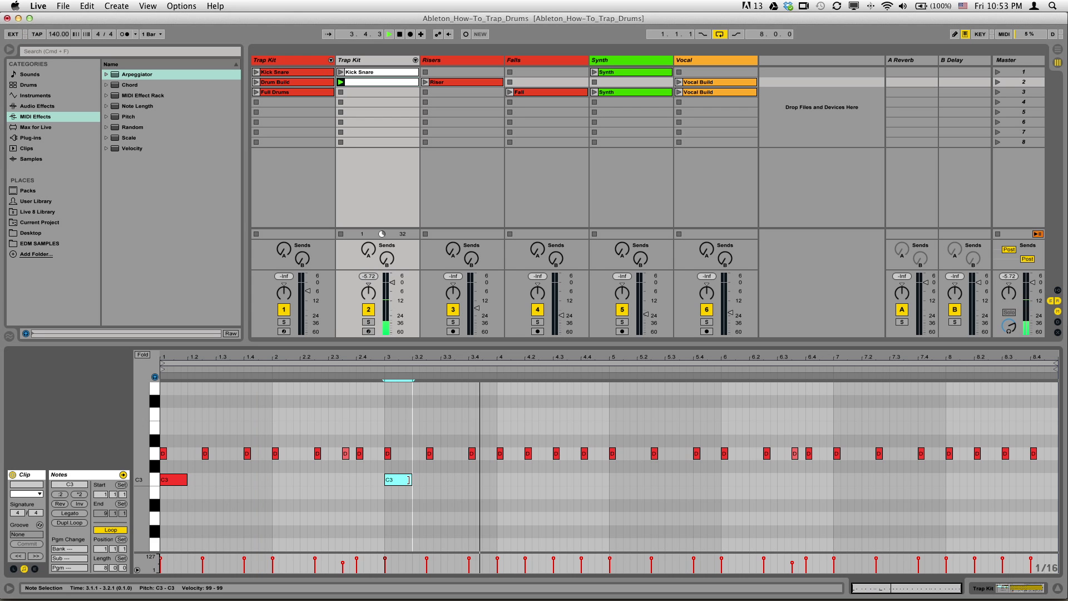
pyautogui.doubleClick(613, 480)
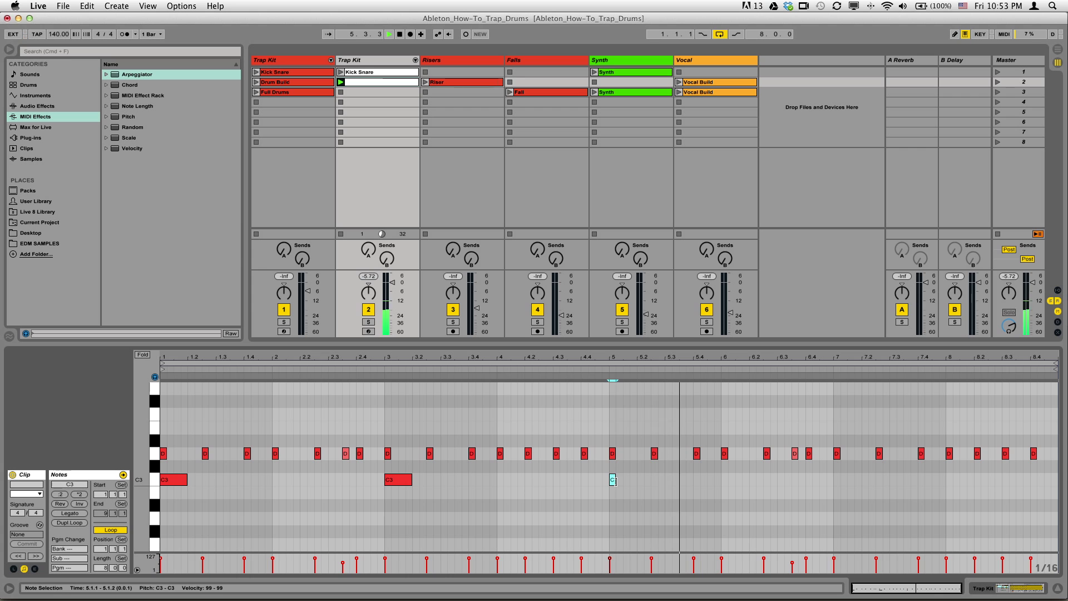
pyautogui.moveTo(615, 480); pyautogui.dragTo(636, 480)
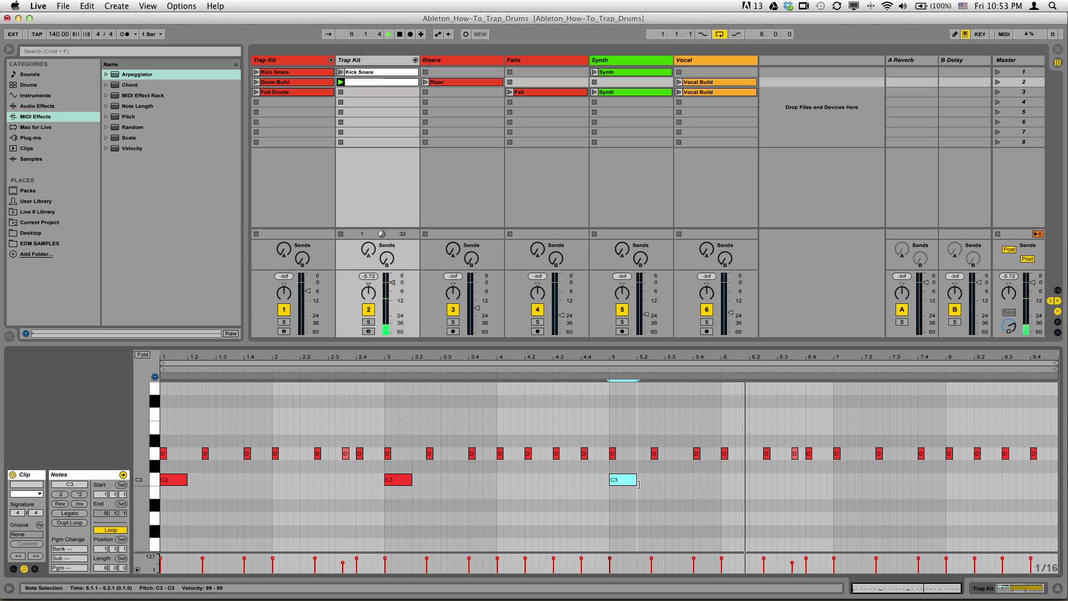
pyautogui.click(838, 482)
pyautogui.doubleClick(838, 481)
pyautogui.moveTo(846, 480); pyautogui.dragTo(862, 484)
pyautogui.click(893, 496)
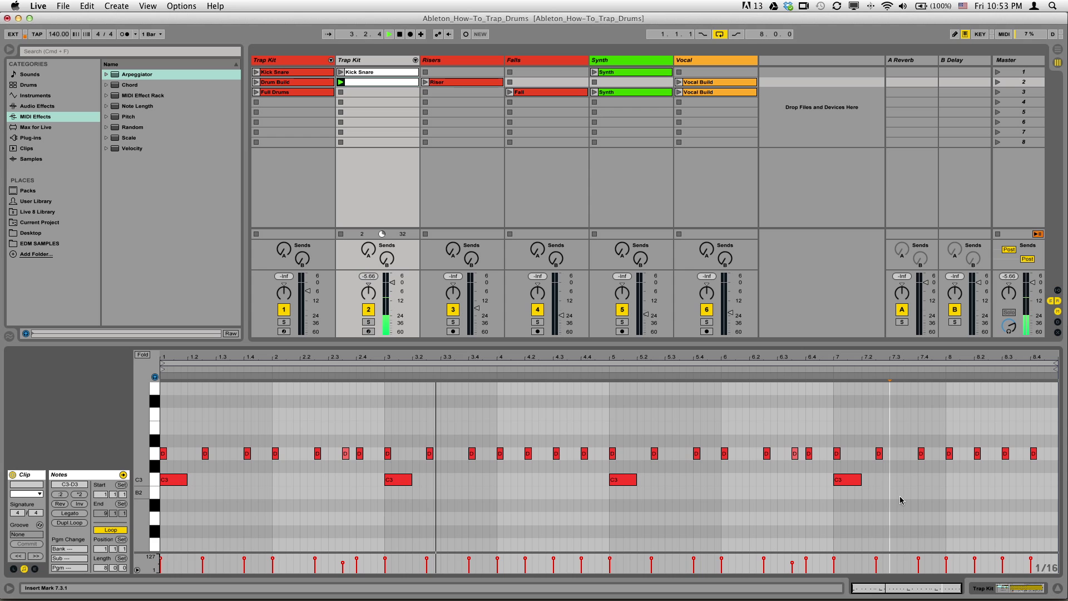
pyautogui.scroll(2, 912, 499)
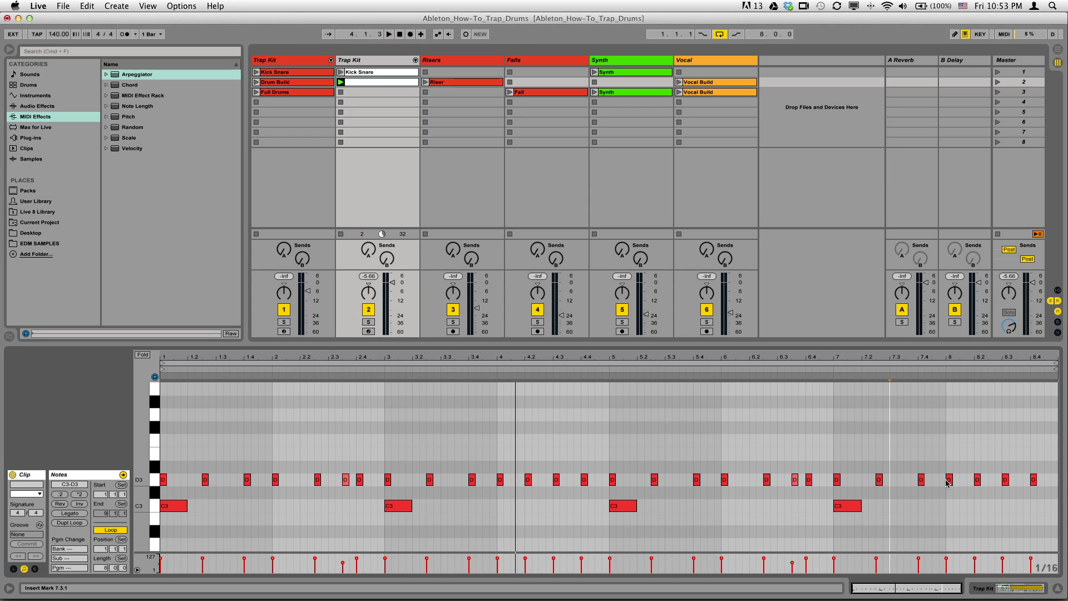
# Raise the first bar-8 note to A3, copy it down chromatically, and rearrange the D3 notes
pyautogui.moveTo(949, 482); pyautogui.dragTo(950, 407)
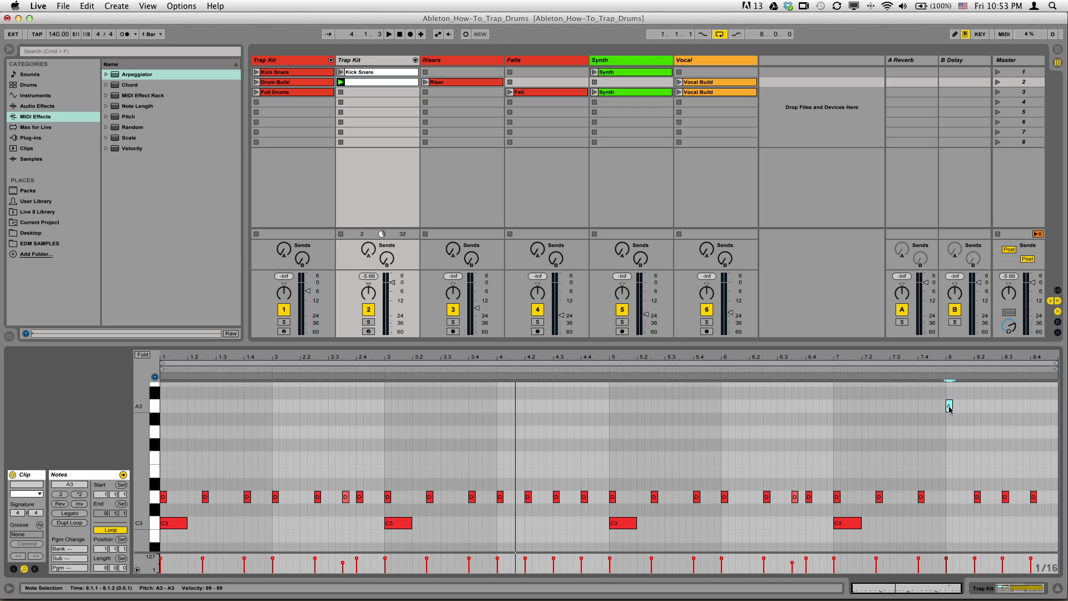
pyautogui.moveTo(949, 408); pyautogui.dragTo(1003, 499)
pyautogui.doubleClick(977, 496)
pyautogui.doubleClick(1014, 498)
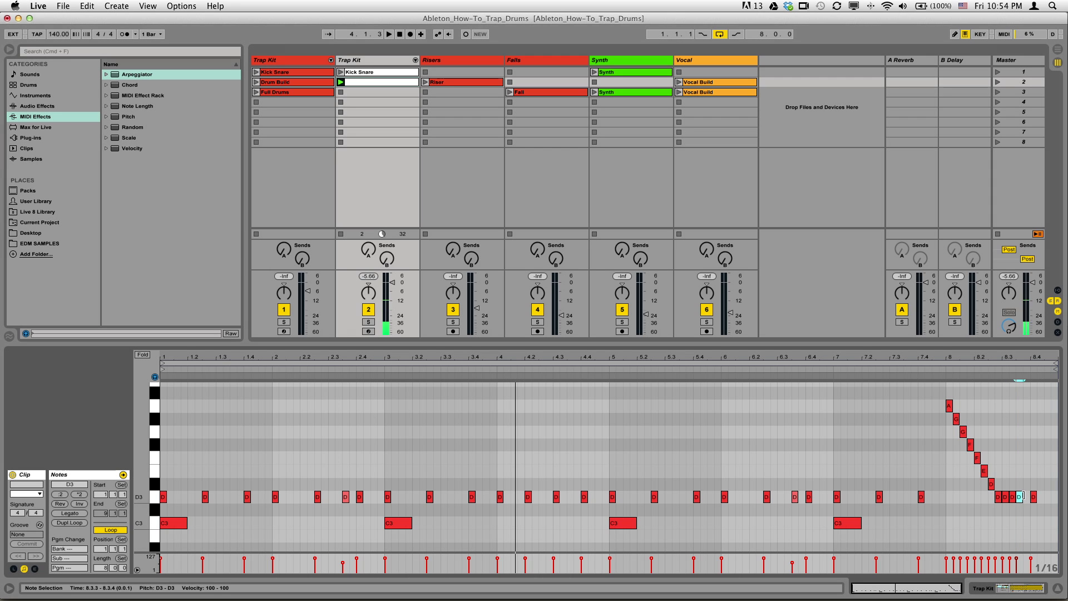
pyautogui.doubleClick(1025, 497)
pyautogui.press('space')
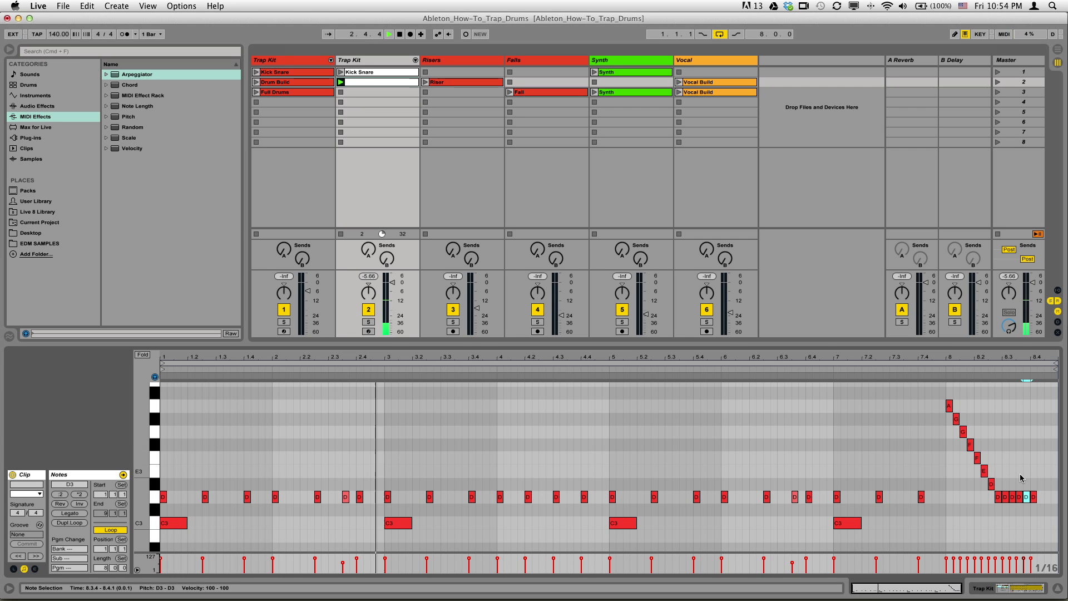
pyautogui.click(1032, 498)
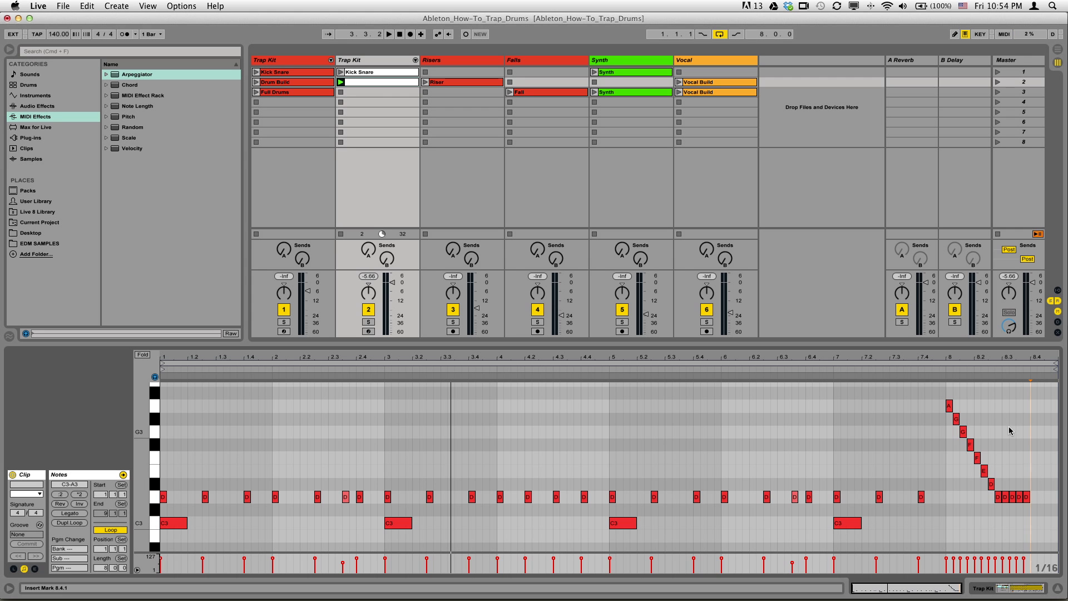
# Zoom in closely on bar 8 and select the five trailing D3 notes
pyautogui.moveTo(1008, 358); pyautogui.dragTo(933, 456)
pyautogui.hscroll(3, 846, 377)
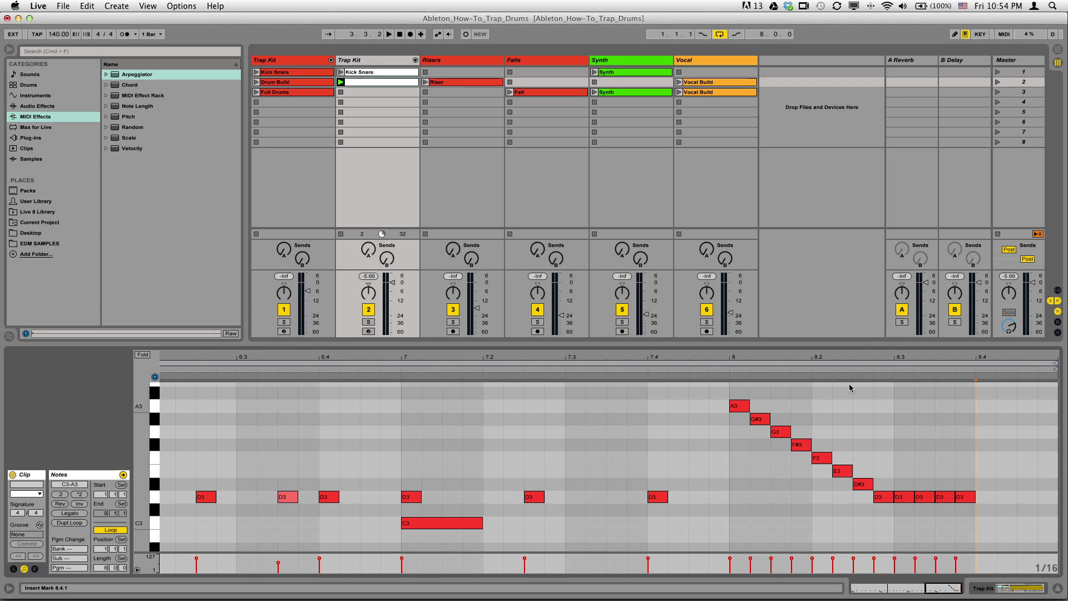
pyautogui.moveTo(865, 352); pyautogui.dragTo(822, 432)
pyautogui.moveTo(734, 360); pyautogui.dragTo(706, 445)
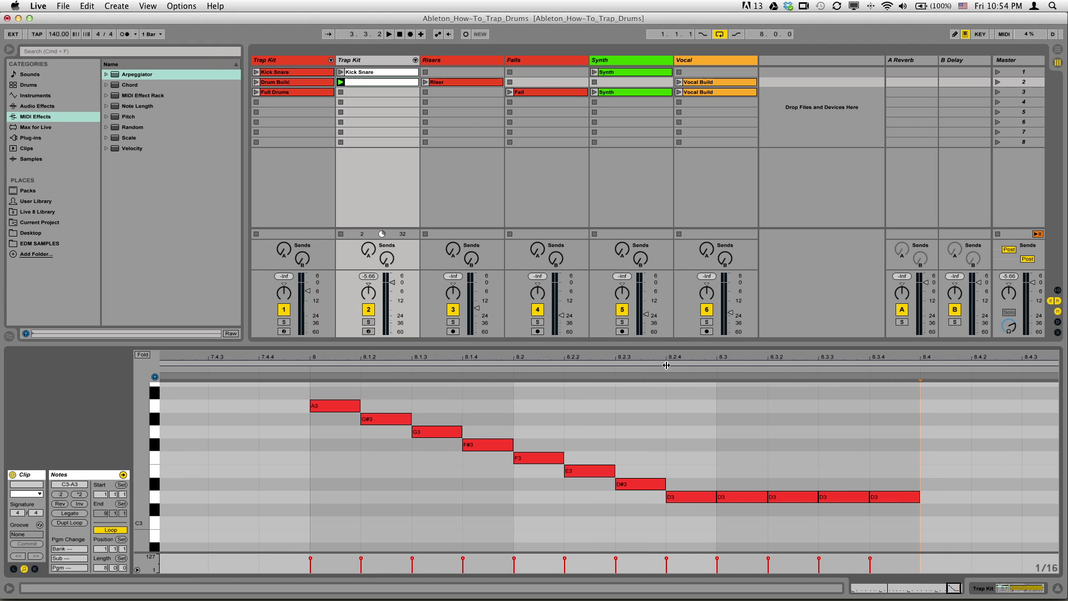
pyautogui.moveTo(954, 474); pyautogui.dragTo(685, 537)
pyautogui.moveTo(966, 454); pyautogui.dragTo(703, 505)
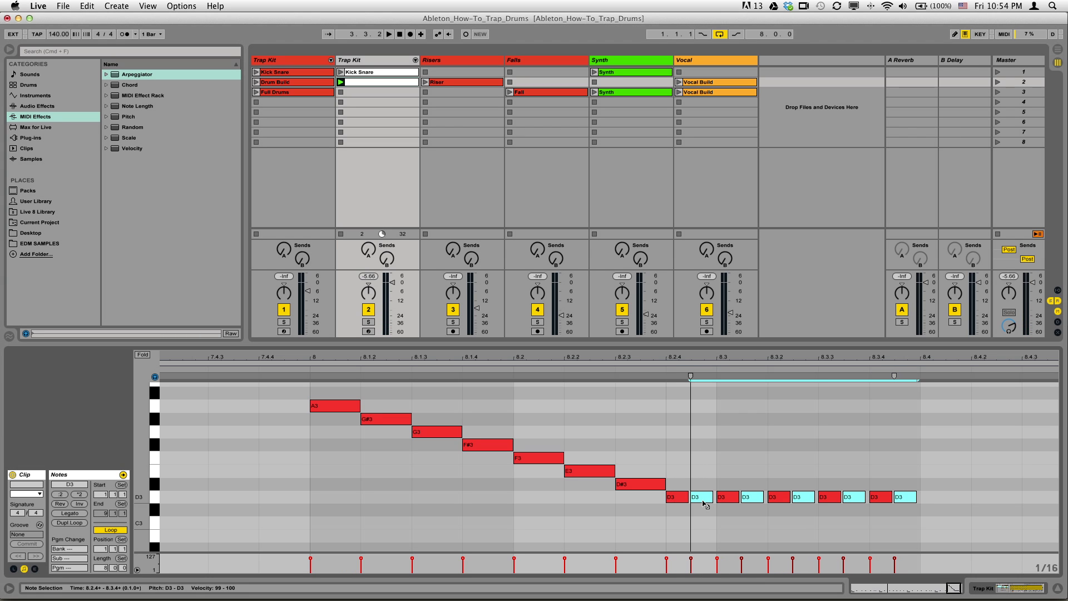
pyautogui.press('space')
pyautogui.click(802, 497)
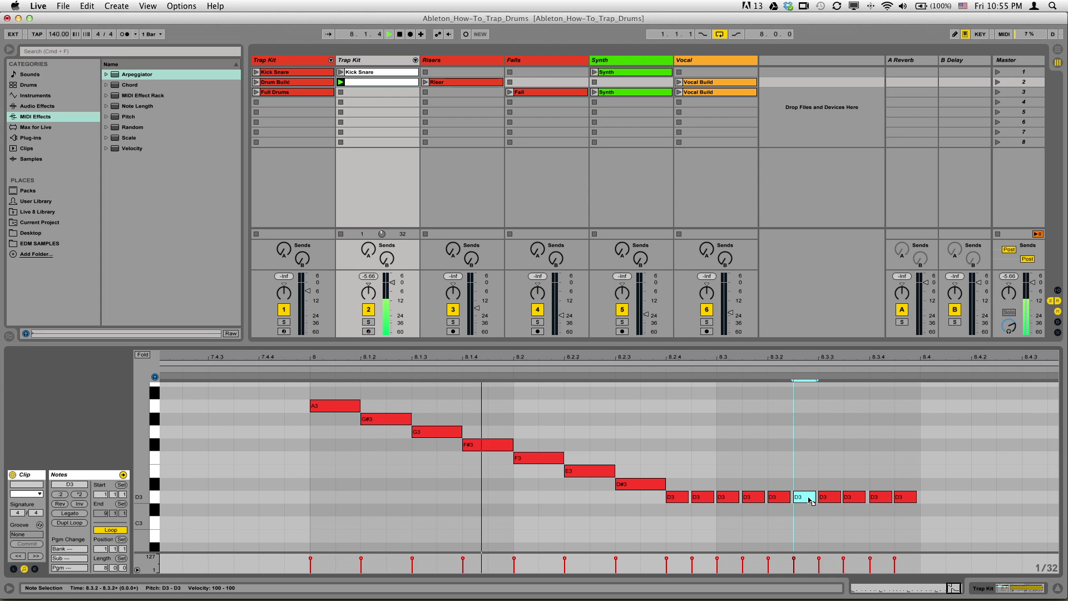
# Pack the end of bar 8 with short D3 notes, removing the stray one at 8.2.4
pyautogui.doubleClick(933, 496)
pyautogui.doubleClick(985, 497)
pyautogui.doubleClick(1036, 496)
pyautogui.click(1036, 497)
pyautogui.press('-')
pyautogui.press('-')
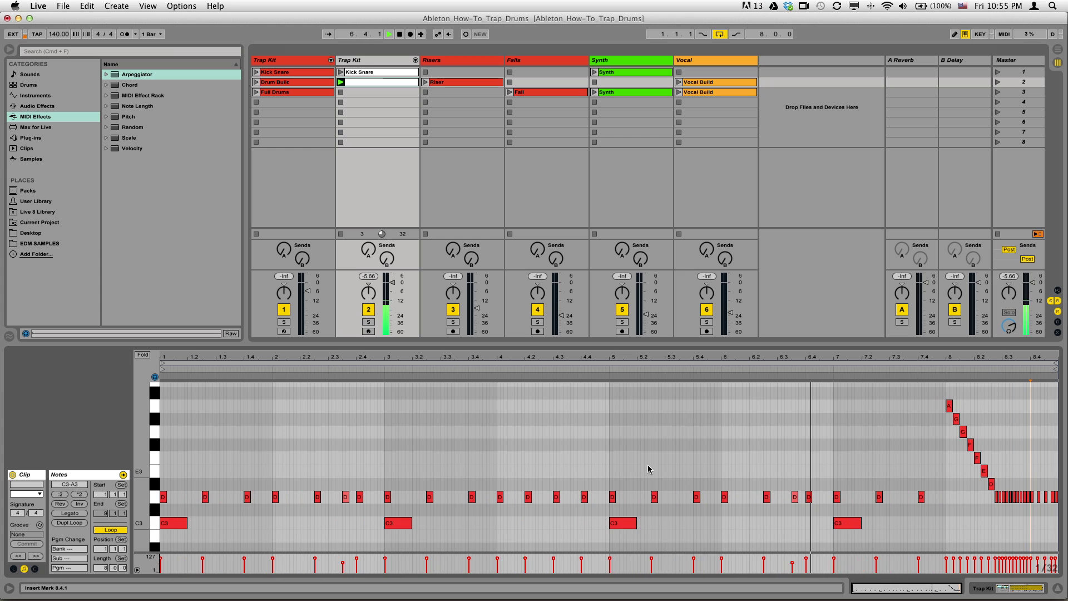
pyautogui.press('space')
pyautogui.press('+')
pyautogui.doubleClick(932, 496)
pyautogui.press('space')
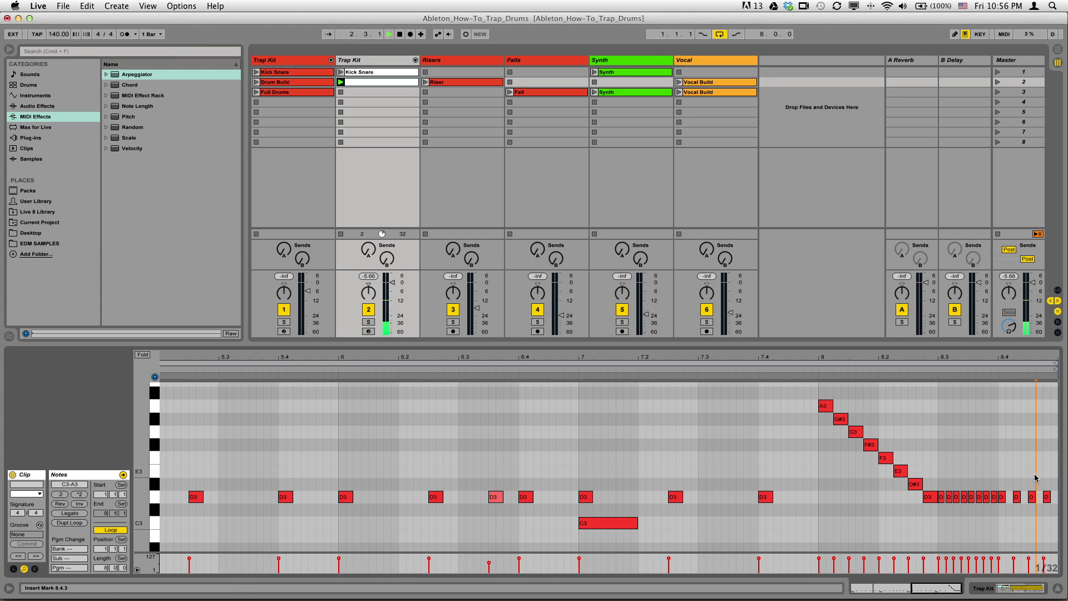
pyautogui.moveTo(1054, 488); pyautogui.dragTo(1010, 503)
pyautogui.click(1010, 504)
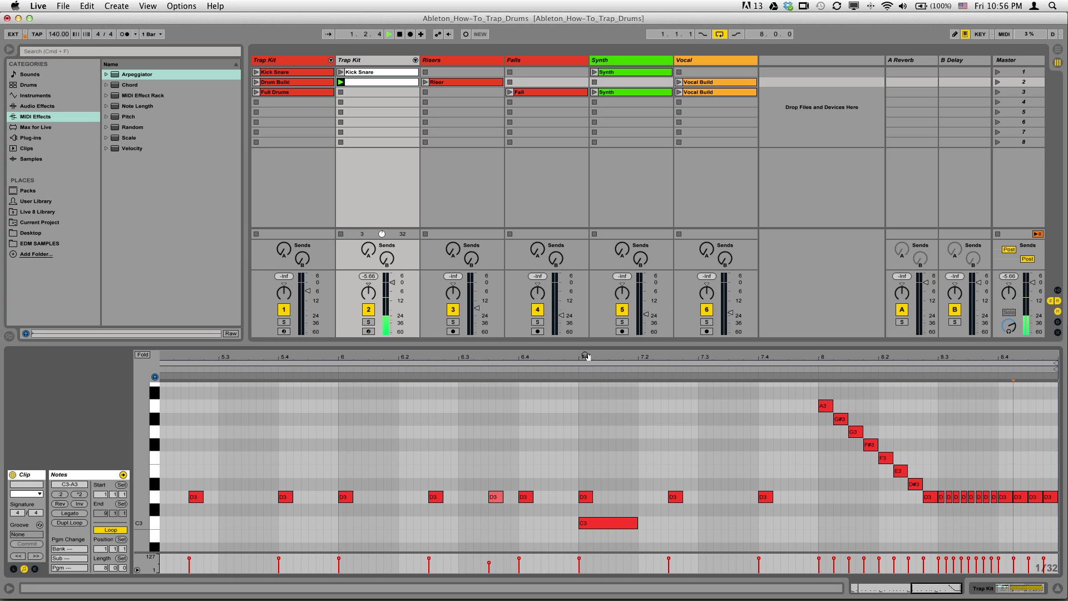
pyautogui.moveTo(584, 358); pyautogui.dragTo(585, 341)
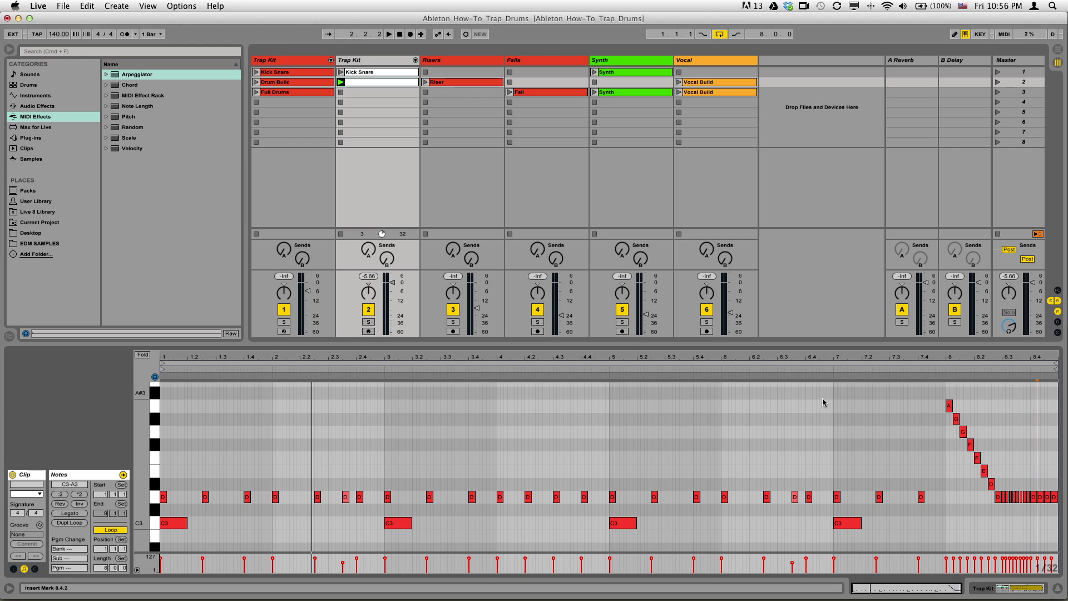
# Name the second-slot clip 'Drum Build'
pyautogui.click(386, 83)
pyautogui.write('Drum Build')
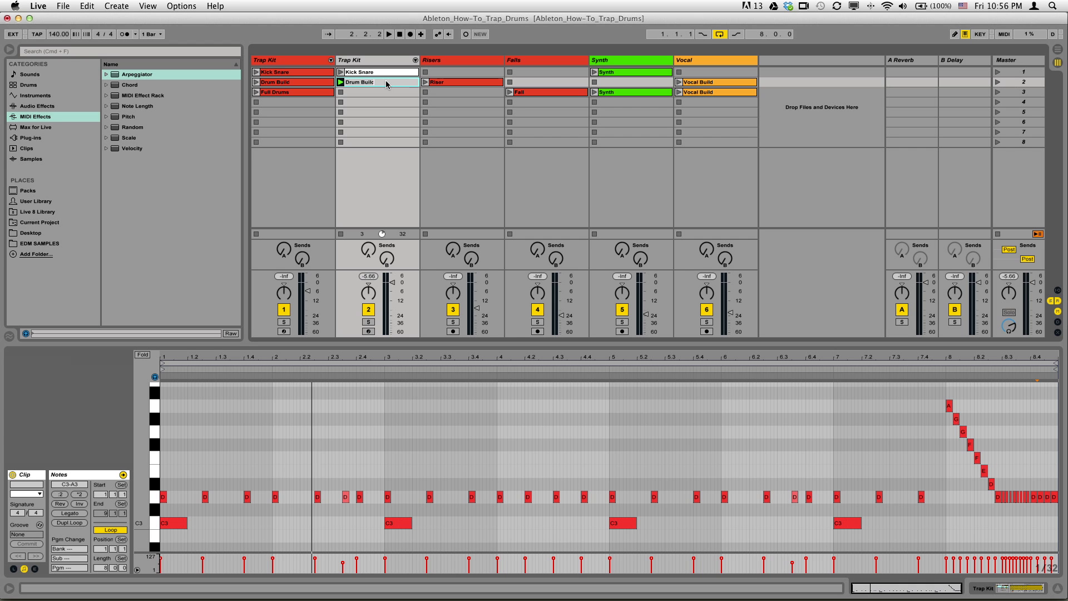
pyautogui.press('Return')
# Copy the Kick Snare clip into the third slot
pyautogui.click(387, 78)
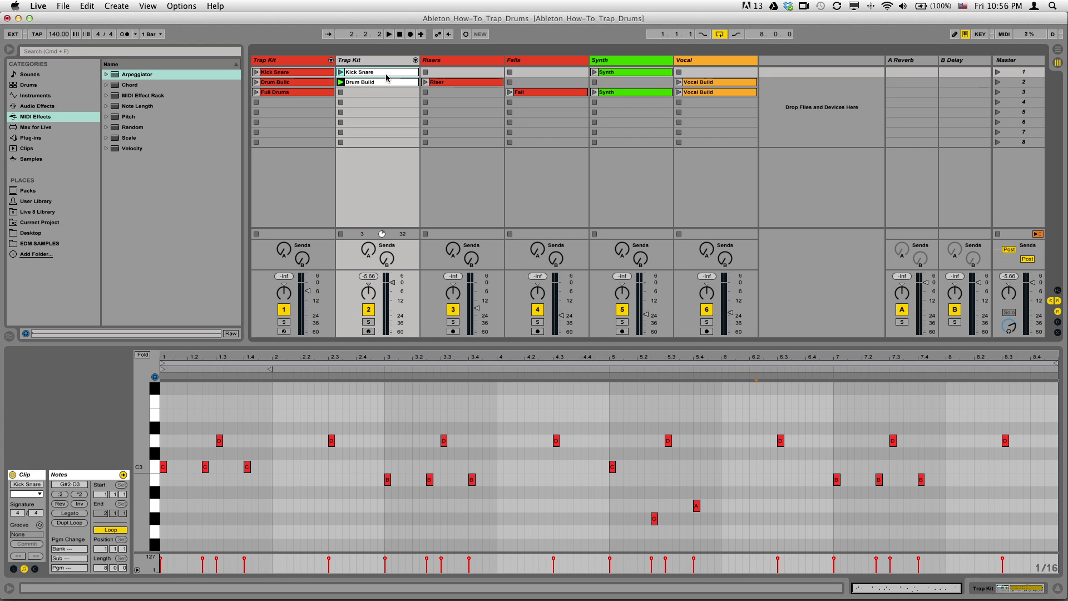
pyautogui.moveTo(388, 82); pyautogui.dragTo(388, 94)
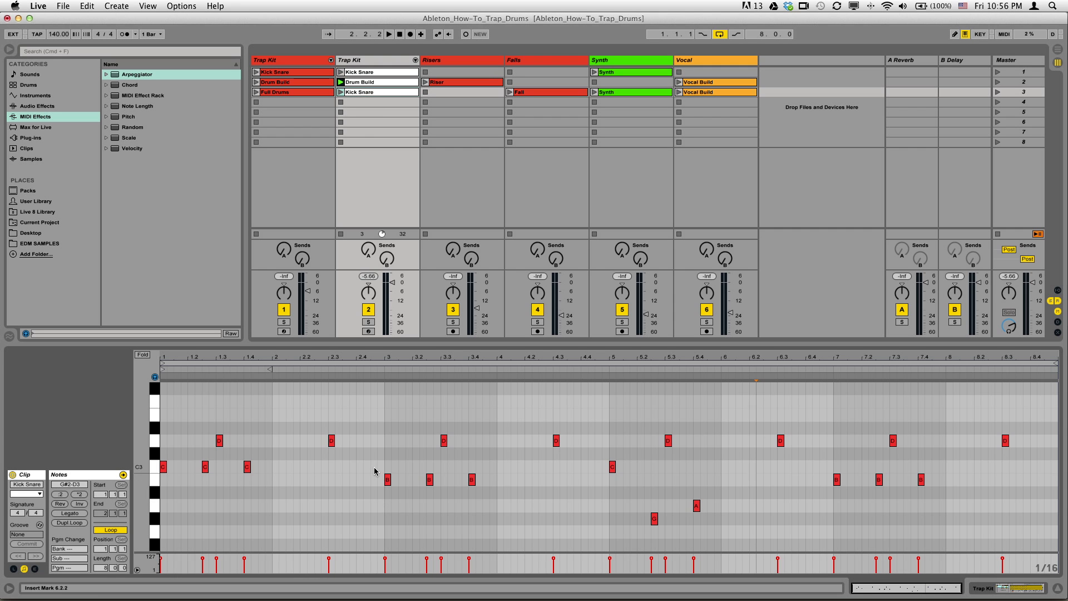
pyautogui.scroll(4, 219, 445)
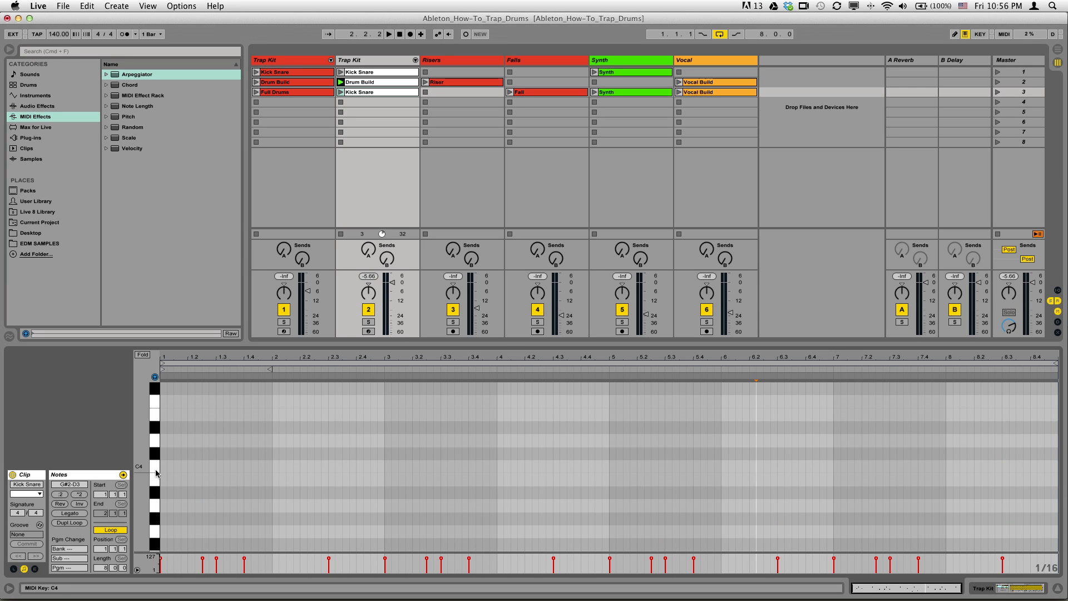
pyautogui.scroll(3, 160, 470)
pyautogui.scroll(-2, 157, 457)
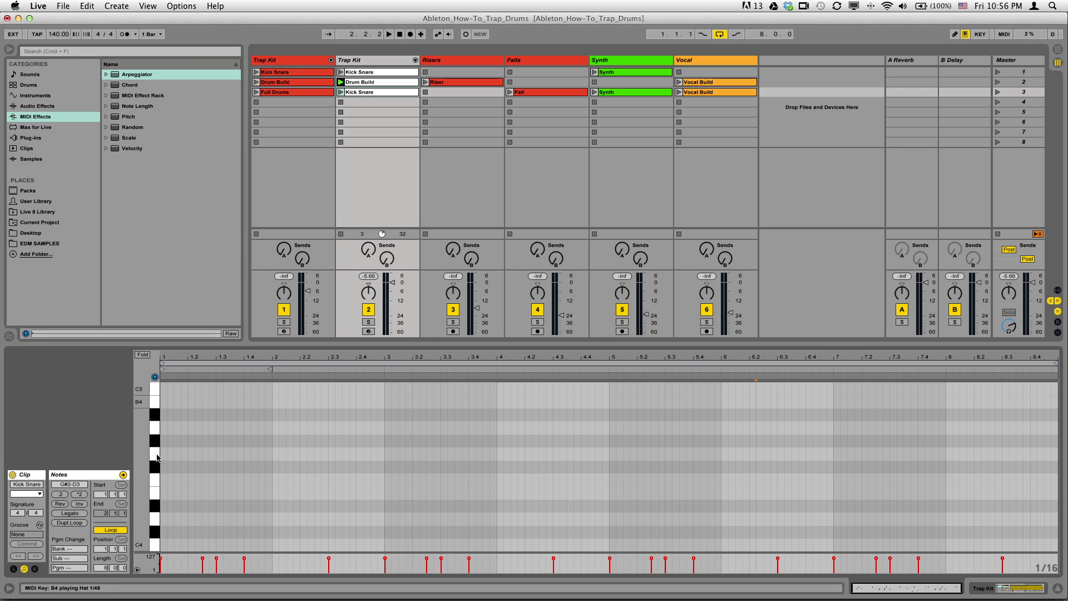
# After auditioning F4 and E4, draw an E4 note at 1.1.1 lasting one bar
pyautogui.click(157, 482)
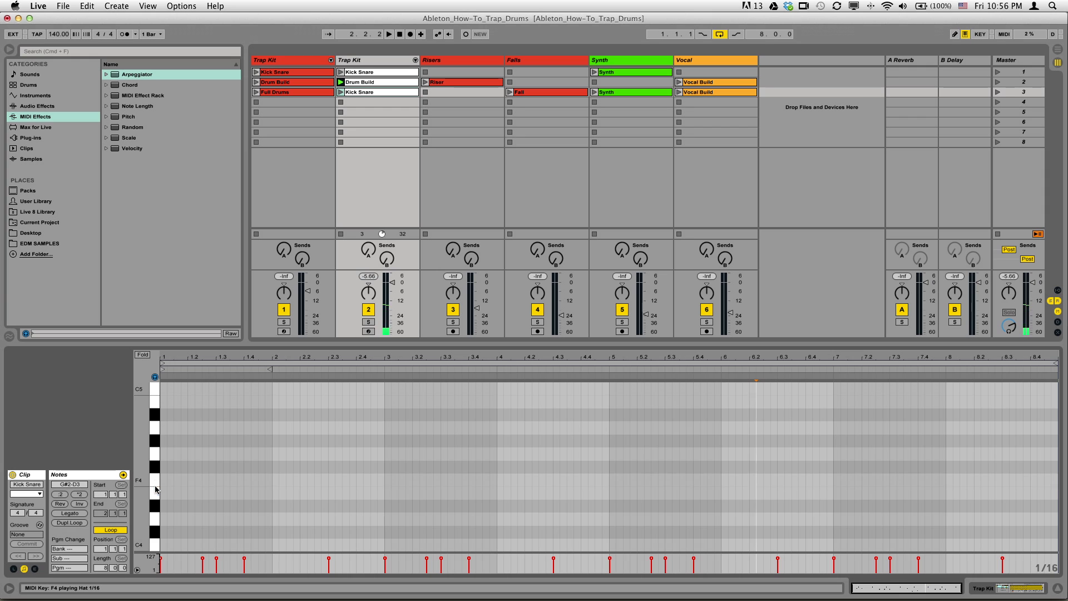
pyautogui.click(156, 494)
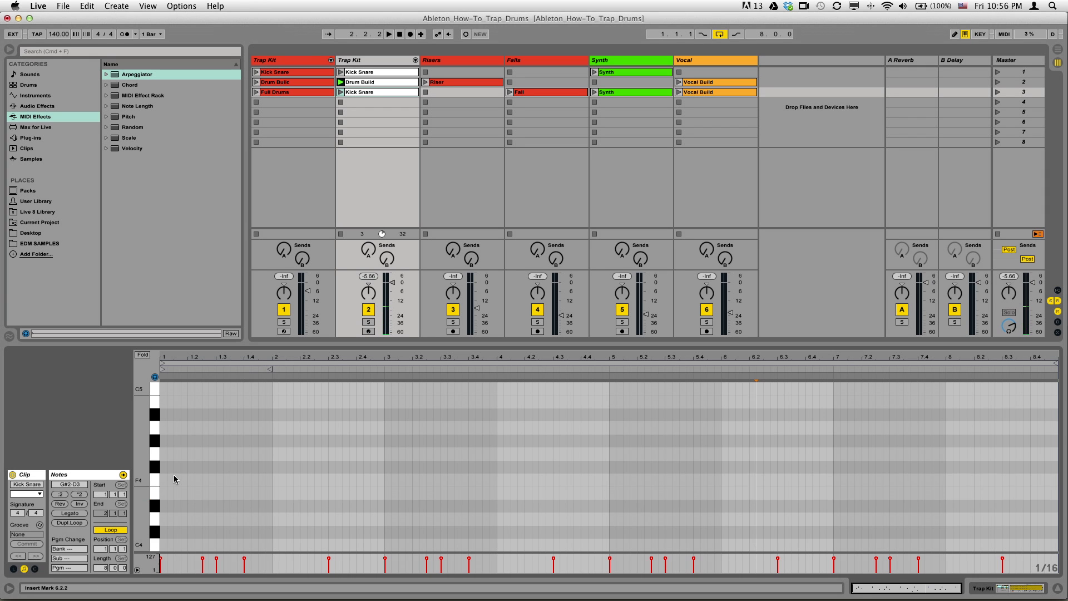
pyautogui.scroll(-1, 174, 476)
pyautogui.click(162, 479)
pyautogui.moveTo(168, 478); pyautogui.dragTo(272, 480)
# End the first E4 at 2.4.1, then add a short F4 there and an E4 spanning bar 3
pyautogui.click(342, 92)
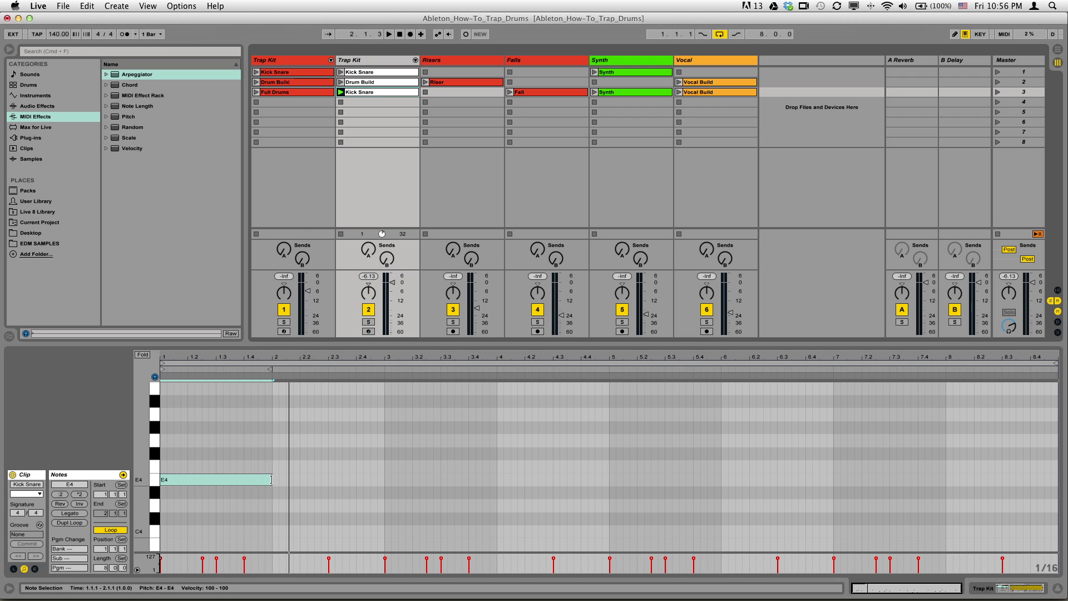
pyautogui.moveTo(271, 480); pyautogui.dragTo(382, 482)
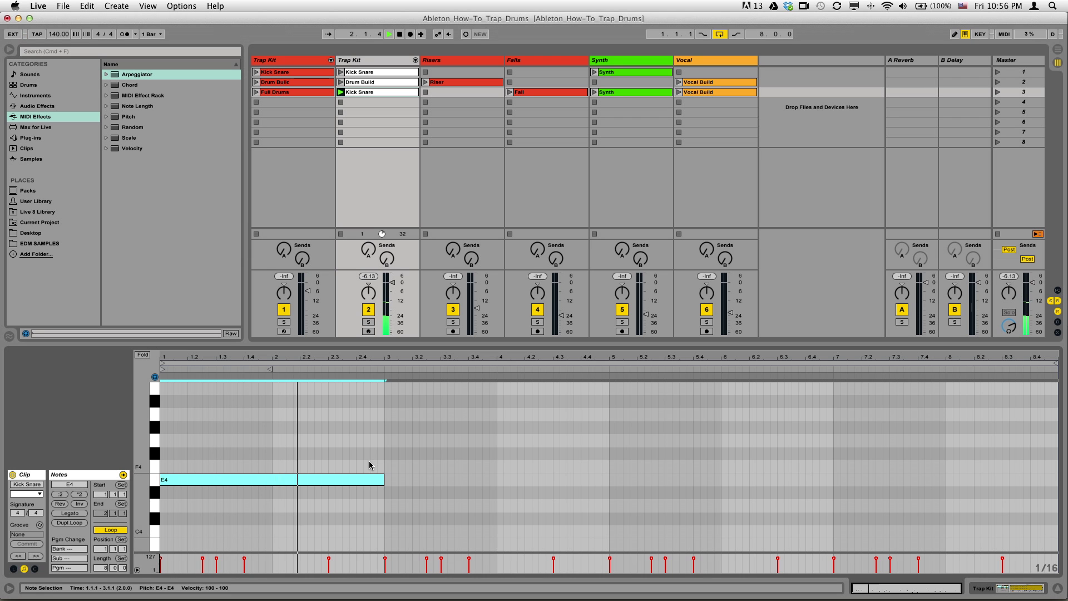
pyautogui.moveTo(383, 480); pyautogui.dragTo(496, 482)
pyautogui.doubleClick(359, 467)
pyautogui.doubleClick(390, 482)
pyautogui.click(377, 467)
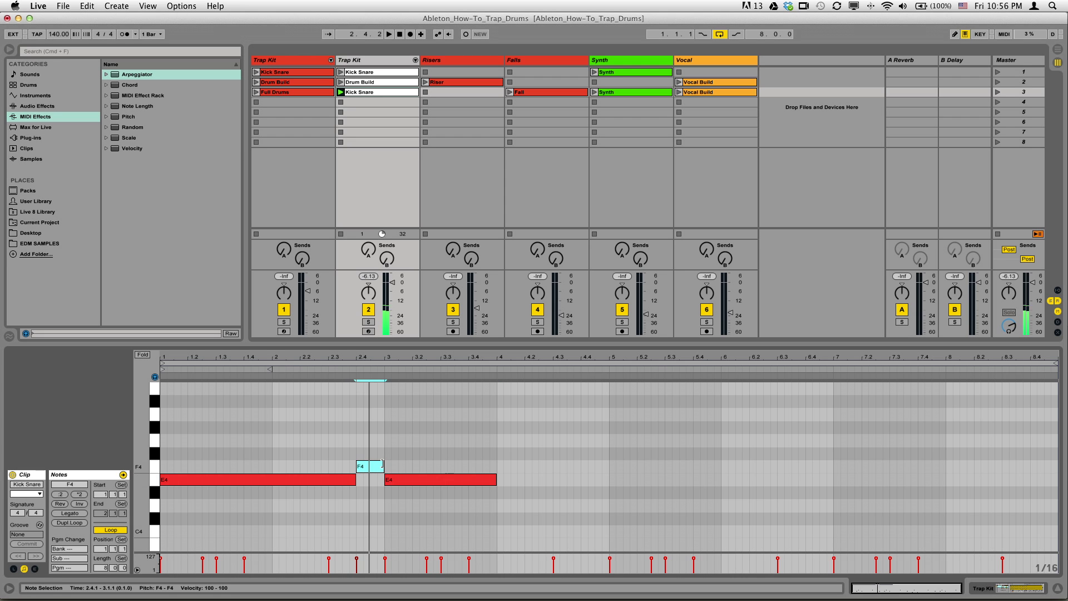
pyautogui.click(419, 450)
pyautogui.press('space')
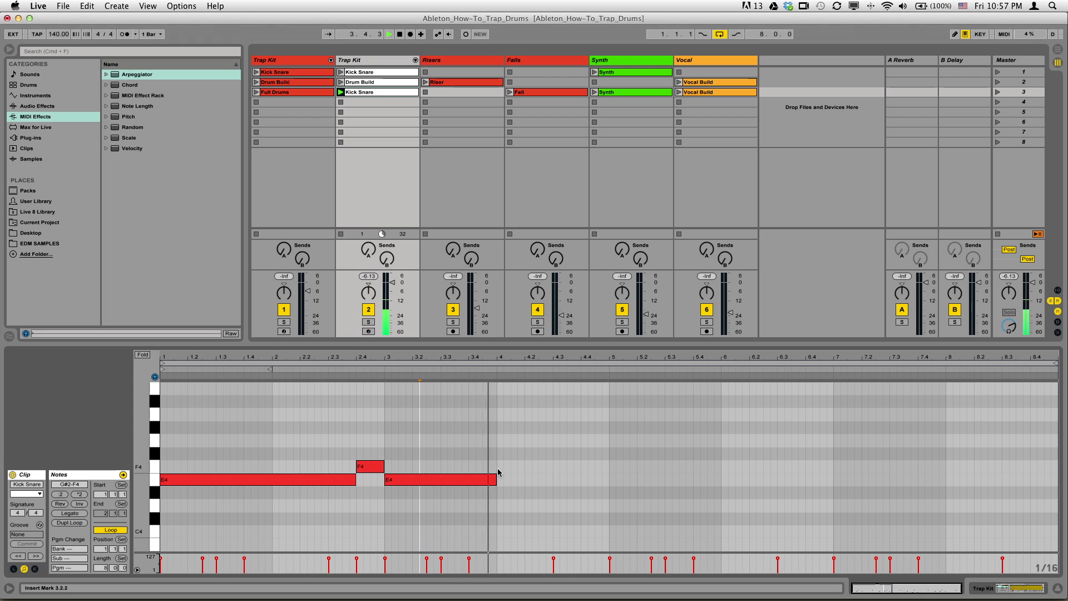
pyautogui.press('space')
# Add an A4–G4–F4–E4 run in bar 4, stretching the last E4 to the bar's end
pyautogui.doubleClick(500, 414)
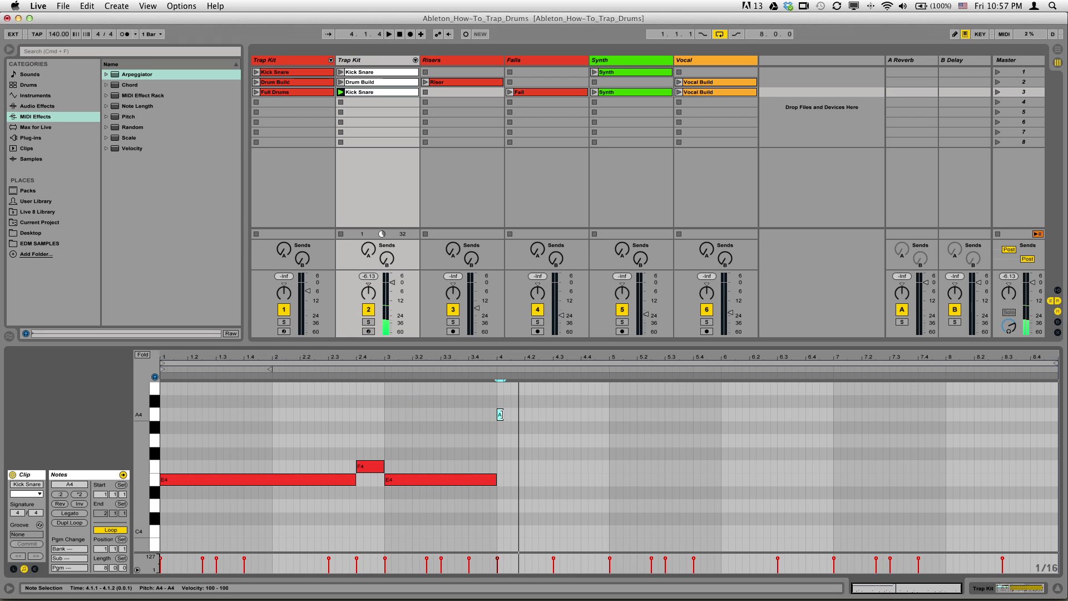
pyautogui.doubleClick(512, 439)
pyautogui.doubleClick(527, 479)
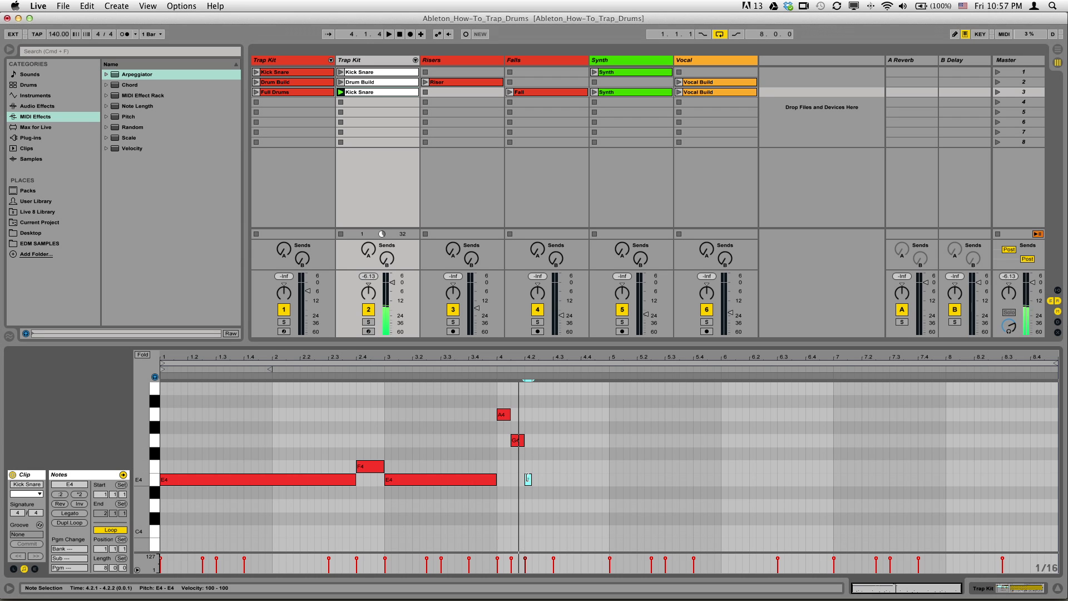
pyautogui.press('Up')
pyautogui.hotkey('shift', 'Right')
pyautogui.hotkey('shift', 'Right')
pyautogui.hotkey('shift', 'Right')
pyautogui.doubleClick(556, 479)
pyautogui.moveTo(557, 479); pyautogui.dragTo(607, 479)
pyautogui.click(588, 436)
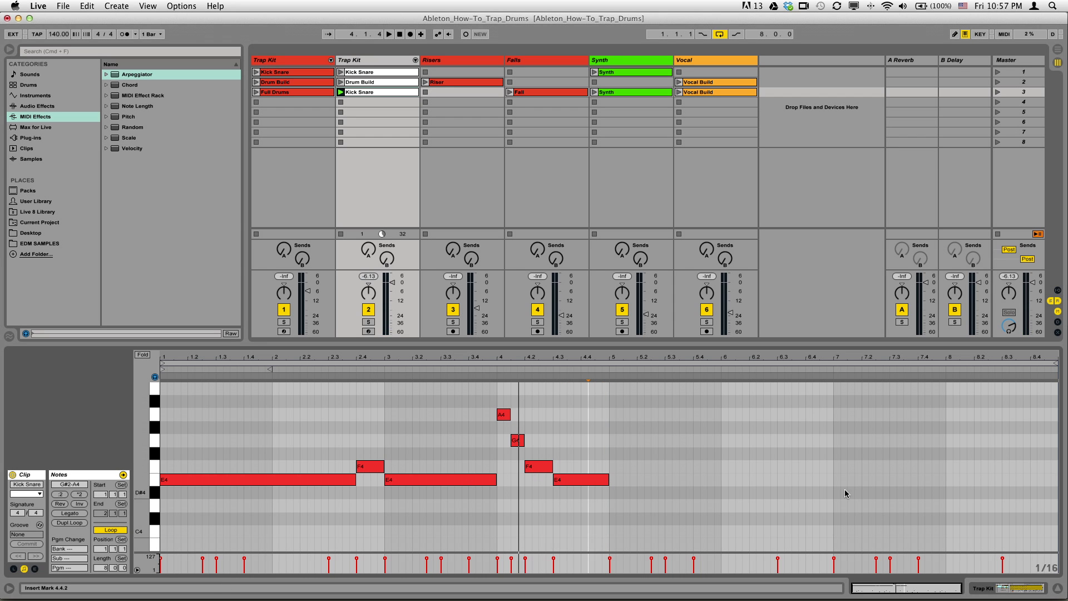
pyautogui.click(1002, 587)
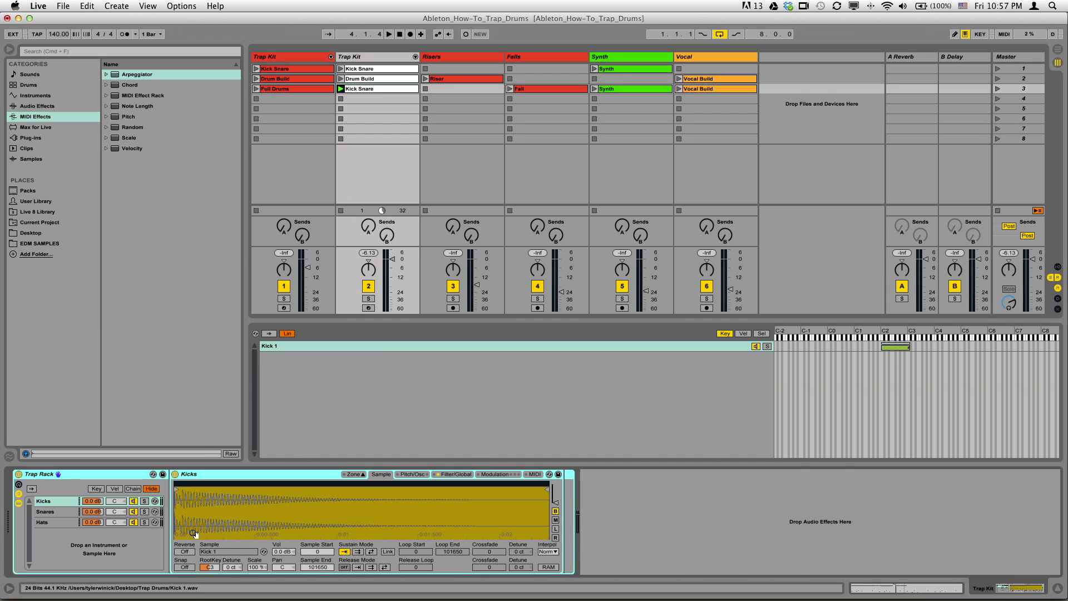
pyautogui.click(55, 524)
pyautogui.click(243, 493)
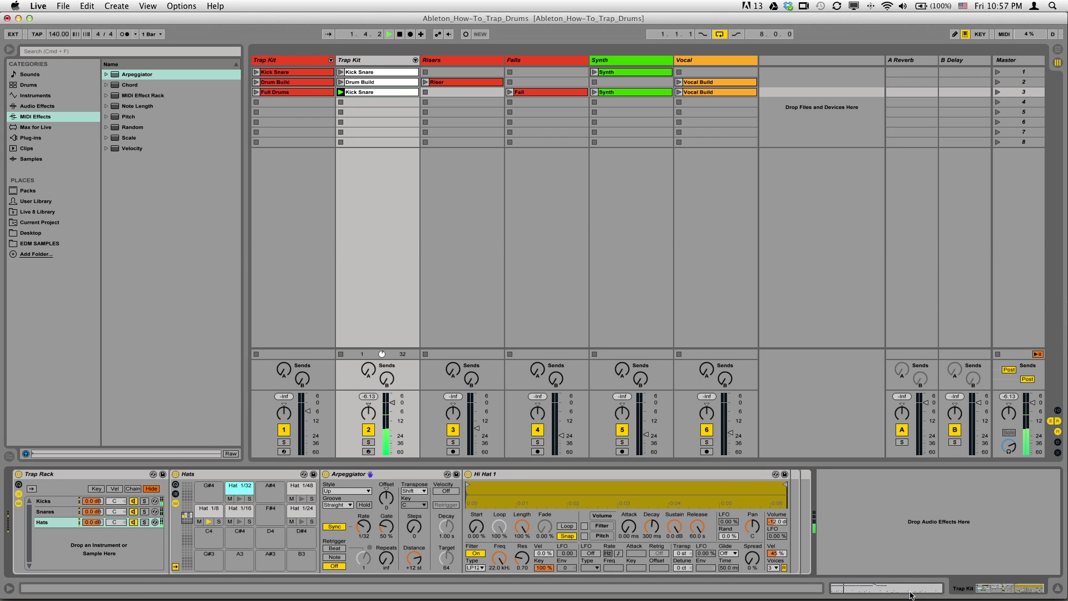
pyautogui.hotkey('shift', 'Tab')
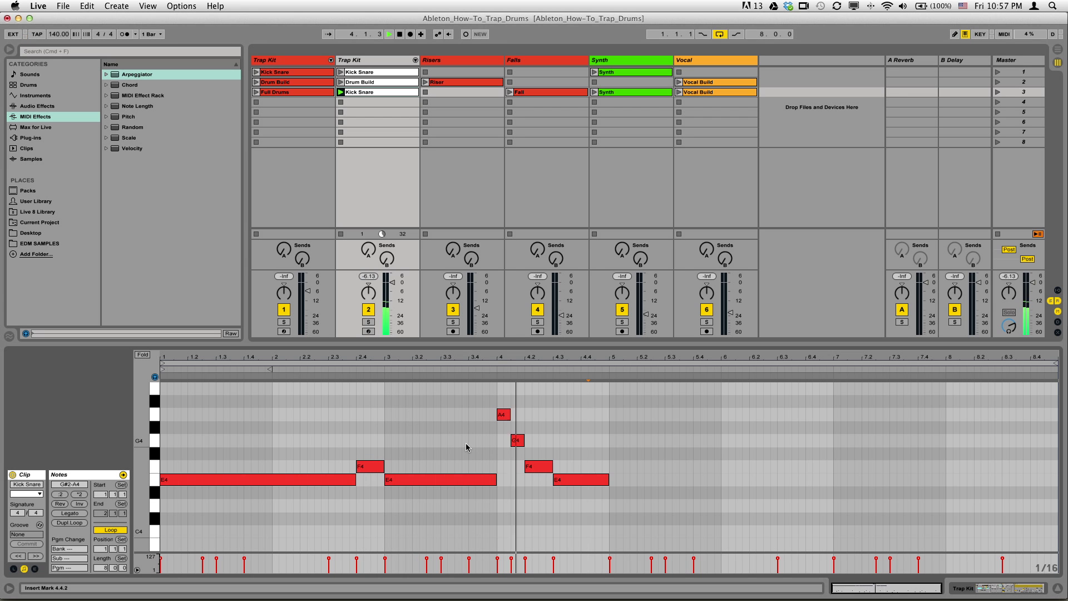
# Delete the G4 note and extend the F4 note to start at 4.1.3
pyautogui.doubleClick(517, 440)
pyautogui.moveTo(526, 468); pyautogui.dragTo(511, 468)
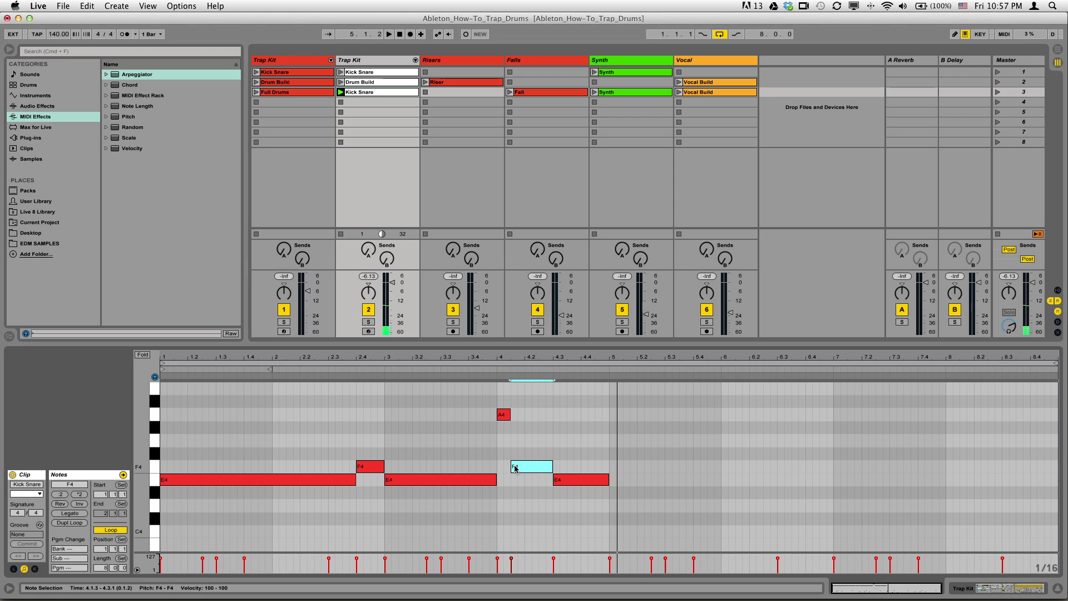
pyautogui.click(529, 451)
pyautogui.press('space')
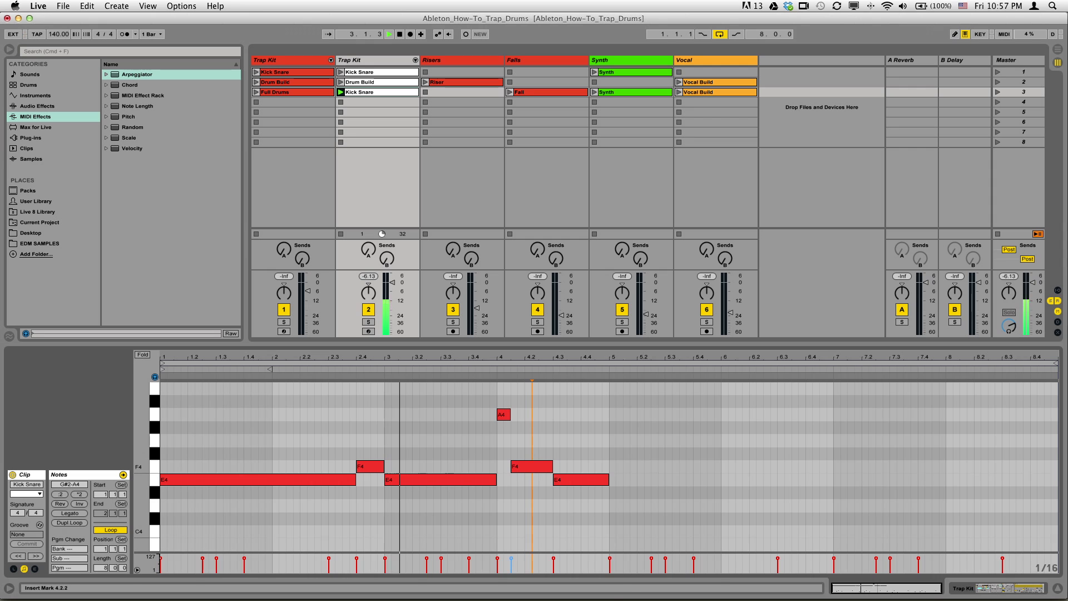
# Shorten the final E4, add a short F4 at 4.4.3, and select all seven notes
pyautogui.moveTo(607, 479)
pyautogui.mouseDown()
pyautogui.moveTo(594, 479)
pyautogui.moveTo(609, 467)
pyautogui.mouseUp()
pyautogui.doubleClick(598, 467)
pyautogui.click(644, 469)
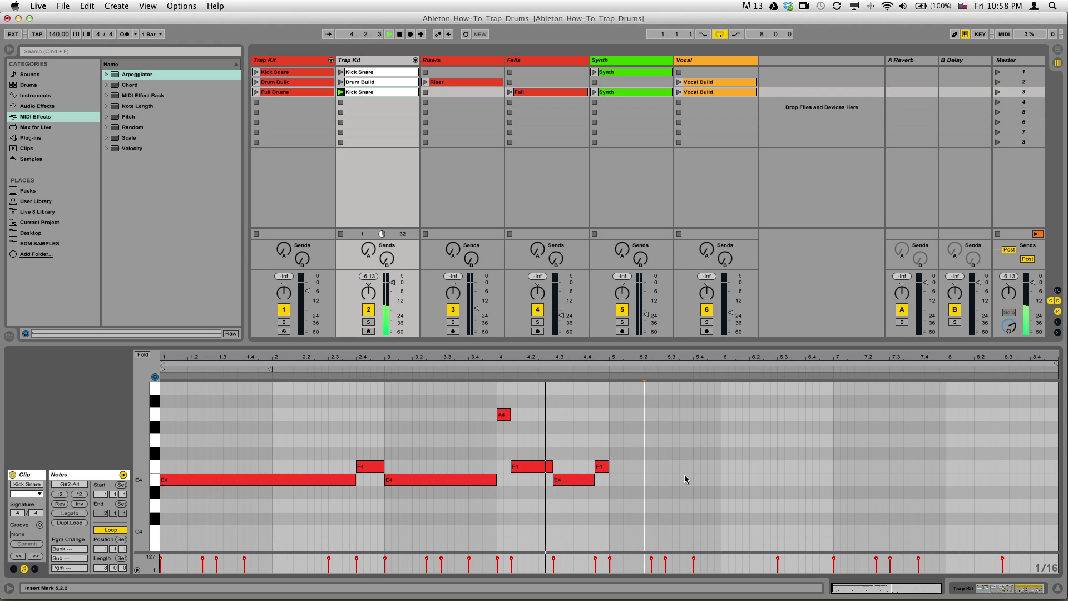
pyautogui.press('space')
pyautogui.moveTo(625, 402); pyautogui.dragTo(240, 483)
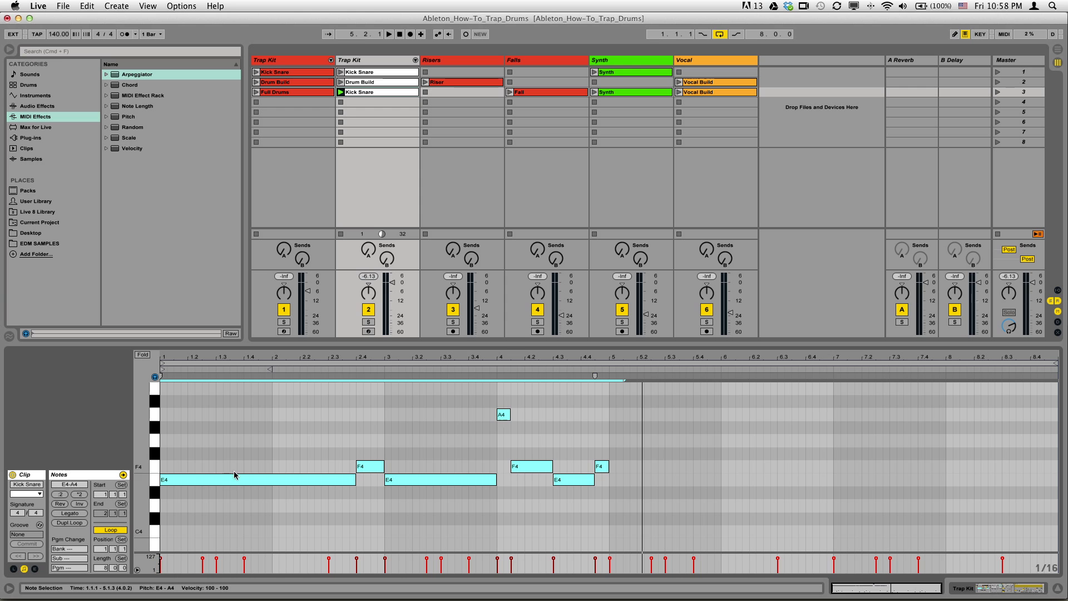
# Duplicate the seven-note hi-hat pattern into bars 5–8 and play the eight-bar result
pyautogui.moveTo(214, 470); pyautogui.dragTo(652, 484)
pyautogui.click(674, 425)
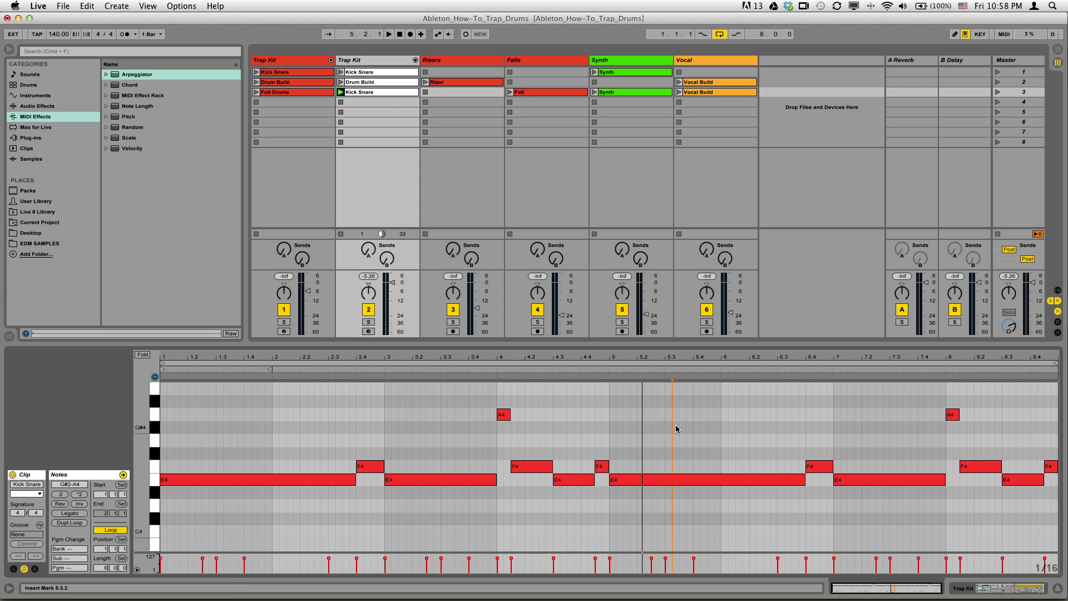
pyautogui.press('space')
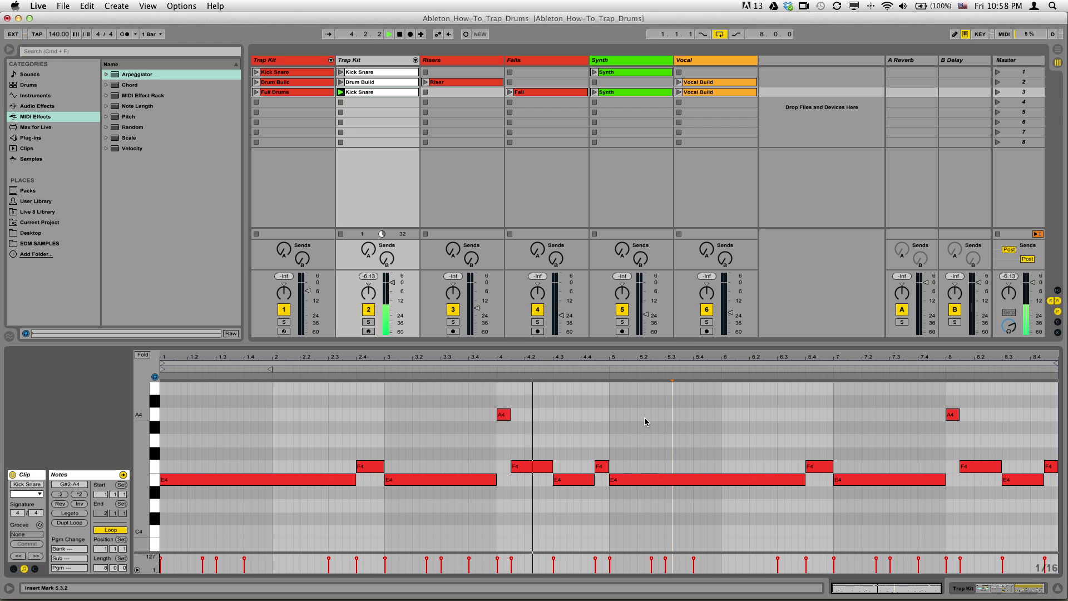
pyautogui.click(758, 420)
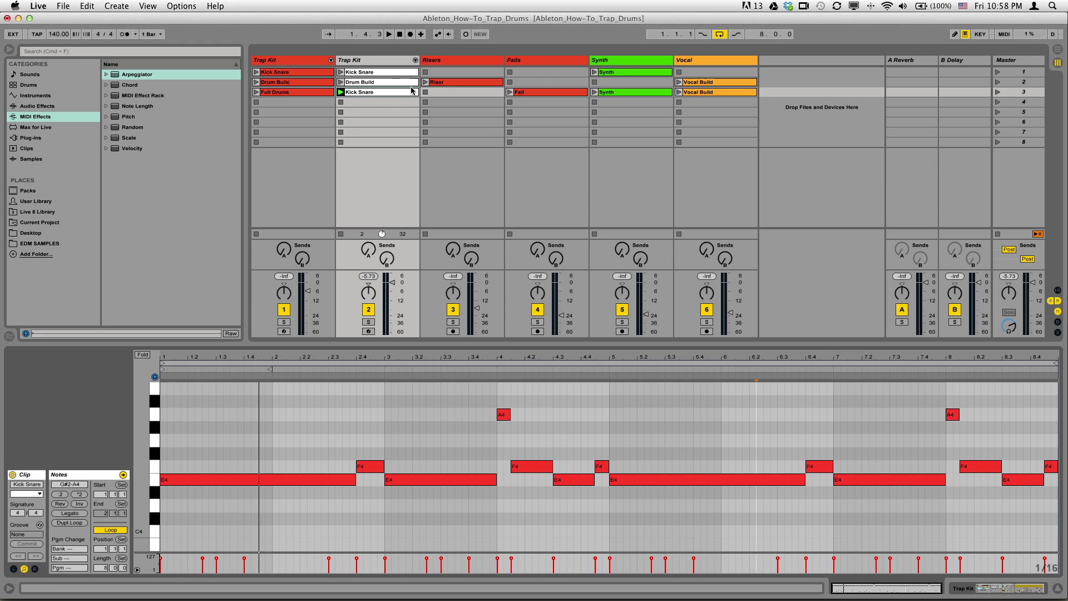
# Inspect each Trap Kit clip and rename the third one 'Full Drums'
pyautogui.click(394, 73)
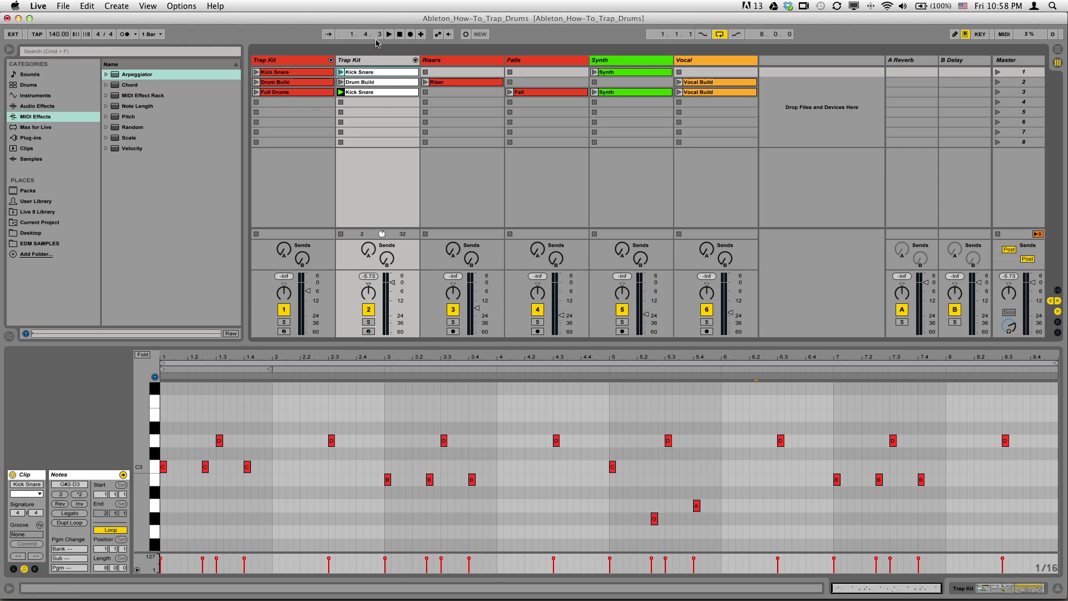
pyautogui.click(372, 82)
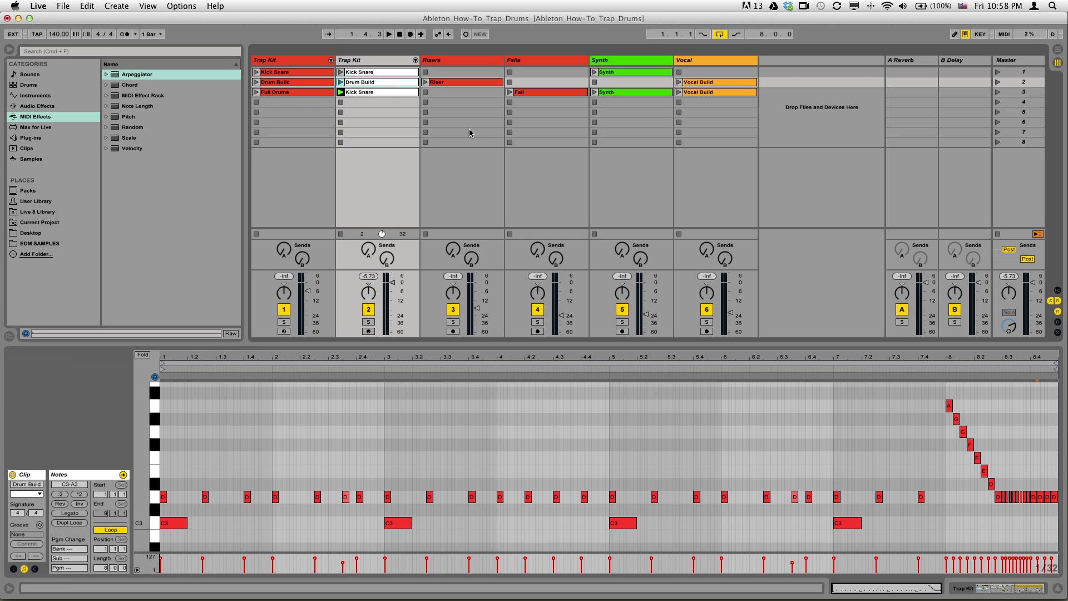
pyautogui.click(376, 92)
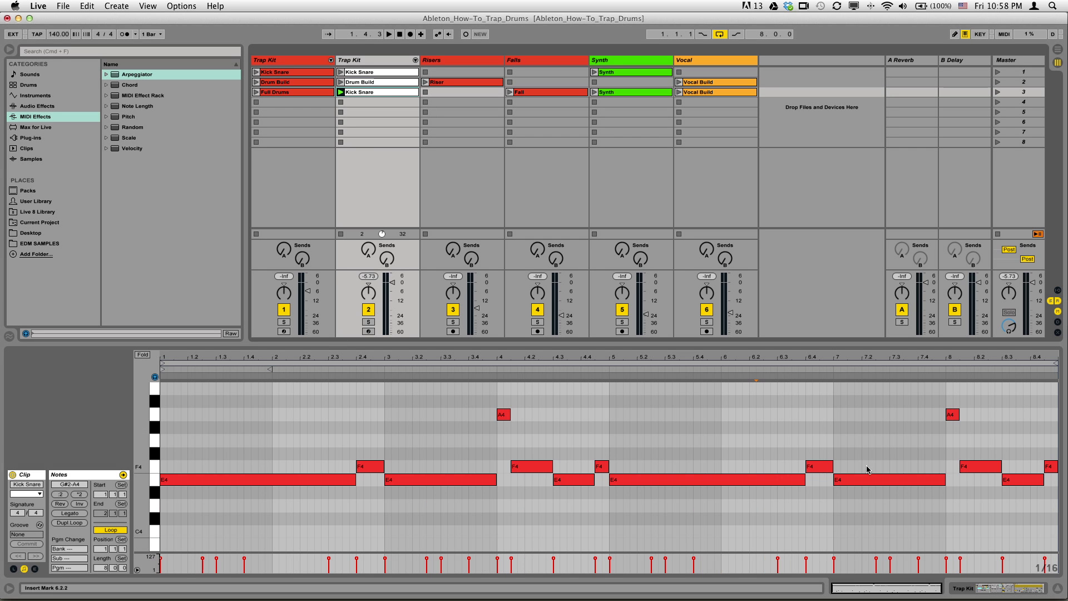
pyautogui.scroll(4, 940, 461)
pyautogui.scroll(-4, 726, 429)
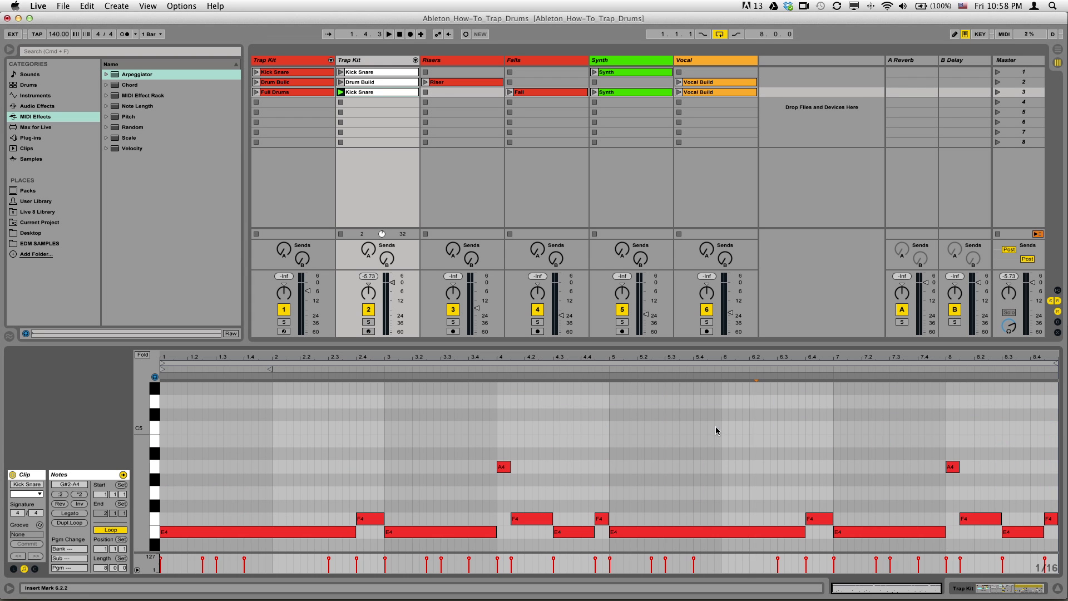
pyautogui.press('super+r')
pyautogui.write('Full Drums')
pyautogui.press('Return')
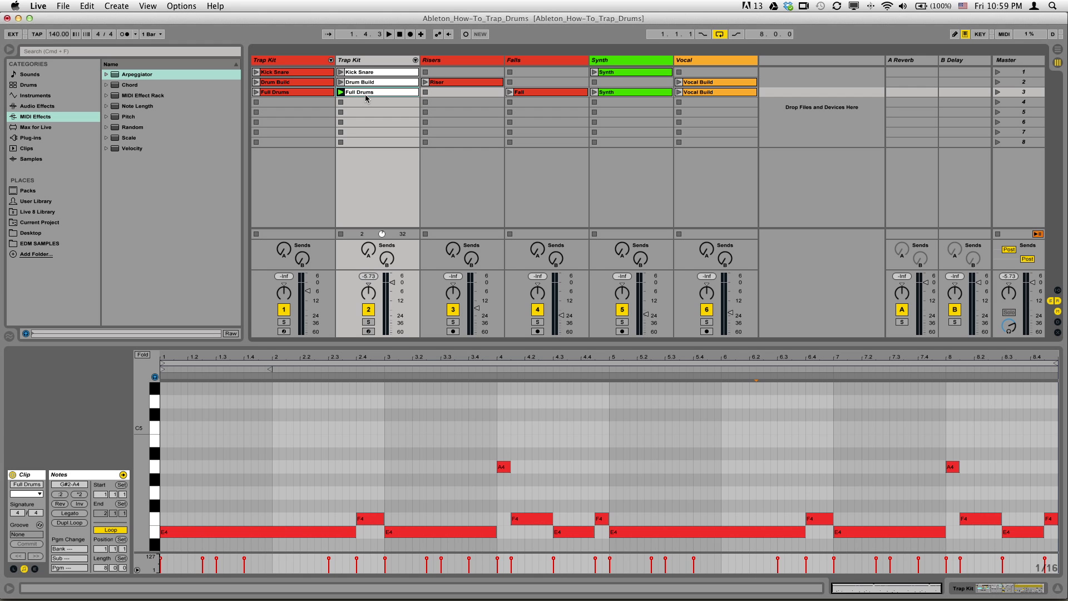
# Play Kick Snare, Drum Build and Full Drums in turn
pyautogui.click(340, 71)
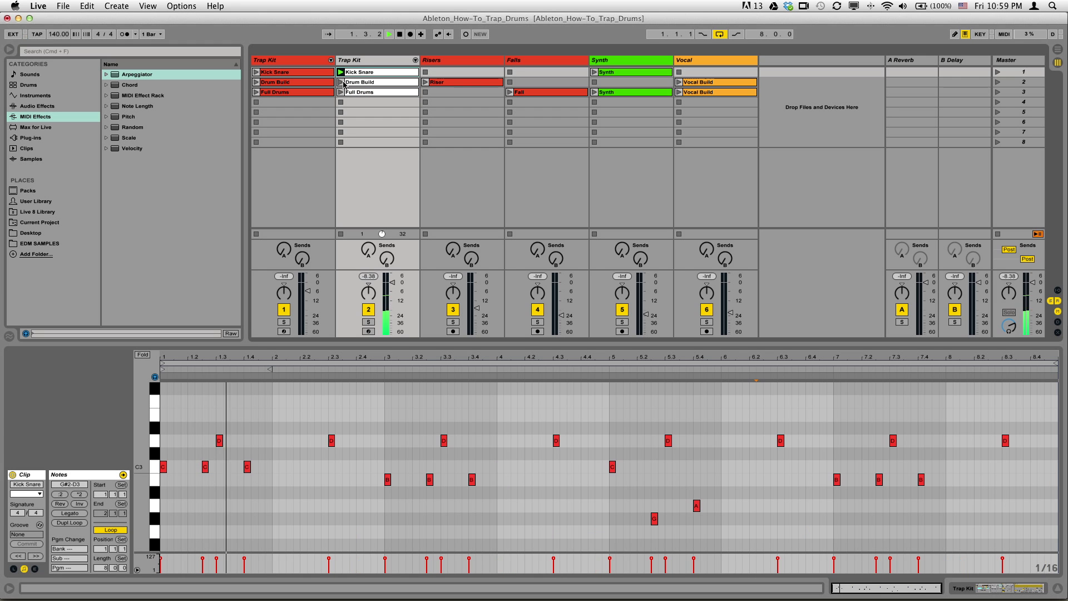
pyautogui.click(341, 83)
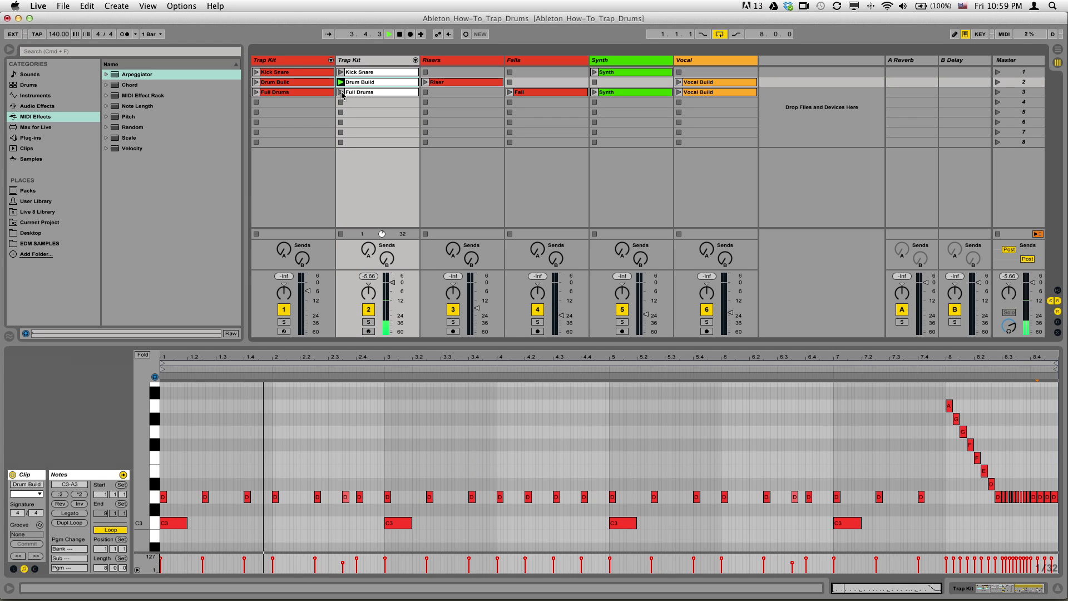
pyautogui.click(341, 92)
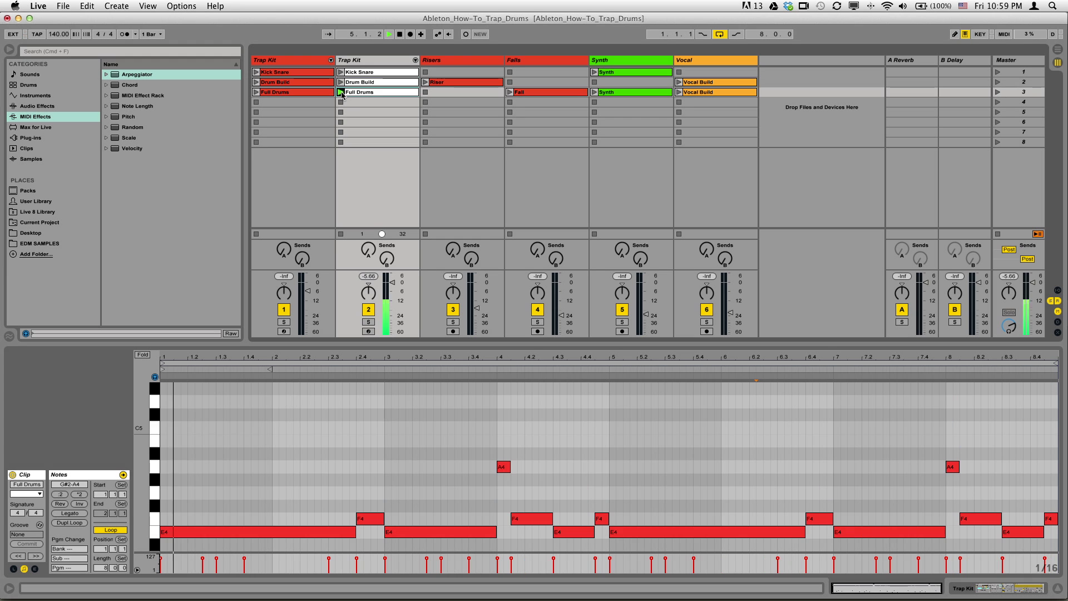